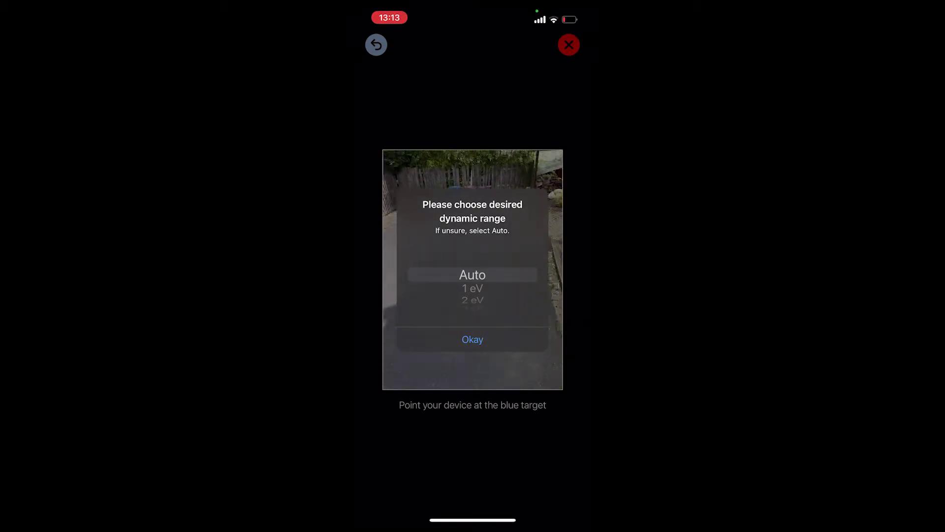
# Confirm Auto as the dynamic range for the new backyard HDRI capture.
pyautogui.click(473, 339)
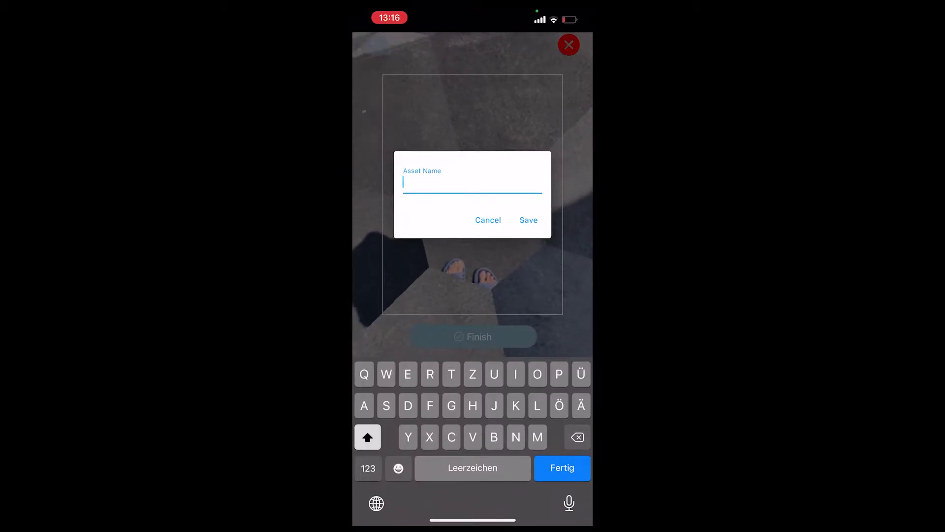
# Name the capture 'YouTube Tutorial' and save it.
pyautogui.write('YouTube Tutorial')
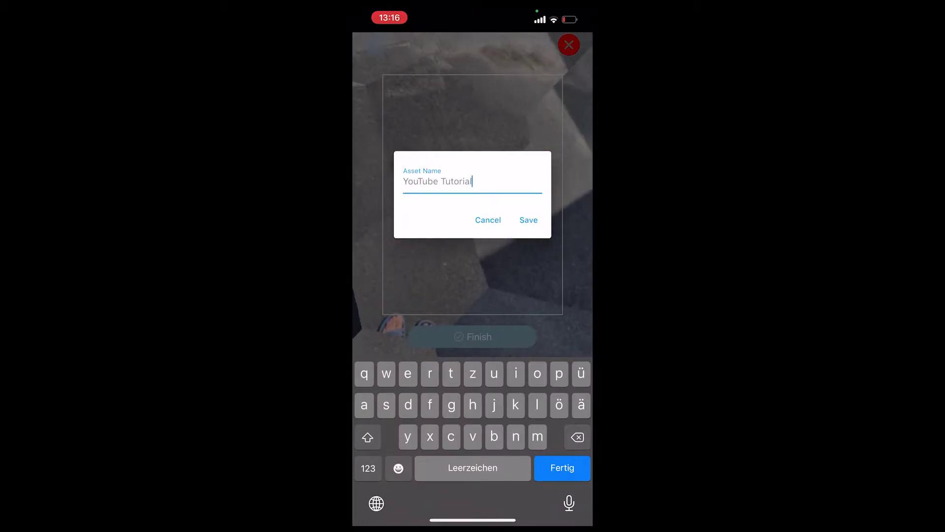
pyautogui.click(528, 219)
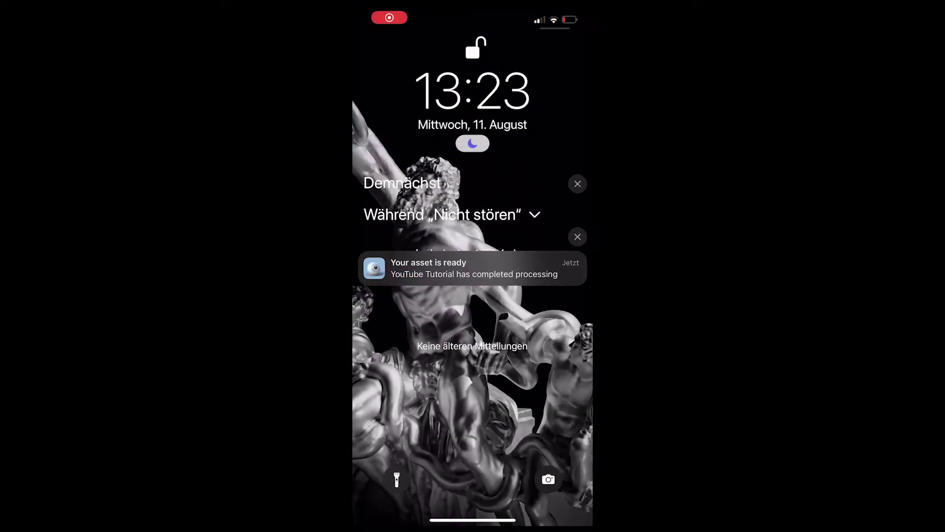
# Open the finished YouTube Tutorial asset from its ready notification.
pyautogui.click(473, 268)
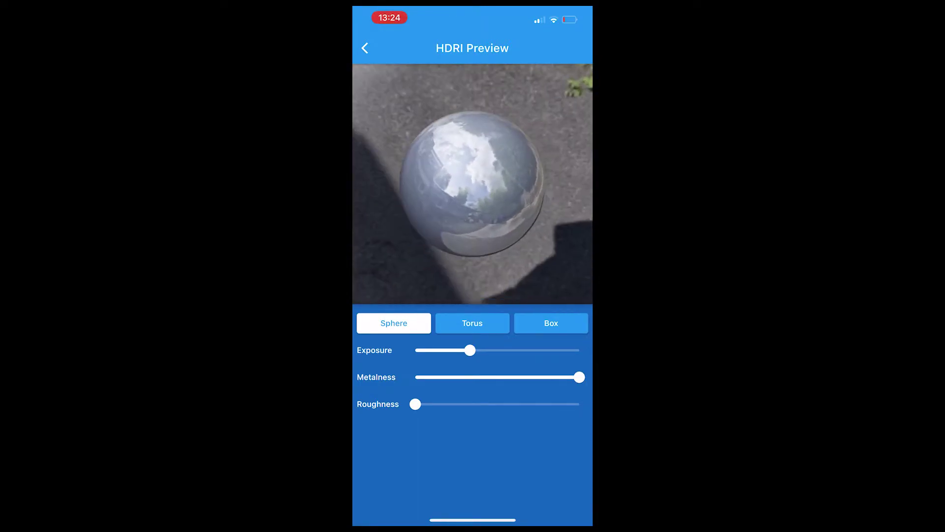
# Adjust the preview sphere's exposure, then send the asset's download link to the computer.
pyautogui.moveTo(470, 350)
pyautogui.mouseDown()
pyautogui.moveTo(522, 350)
pyautogui.moveTo(464, 350)
pyautogui.mouseUp()
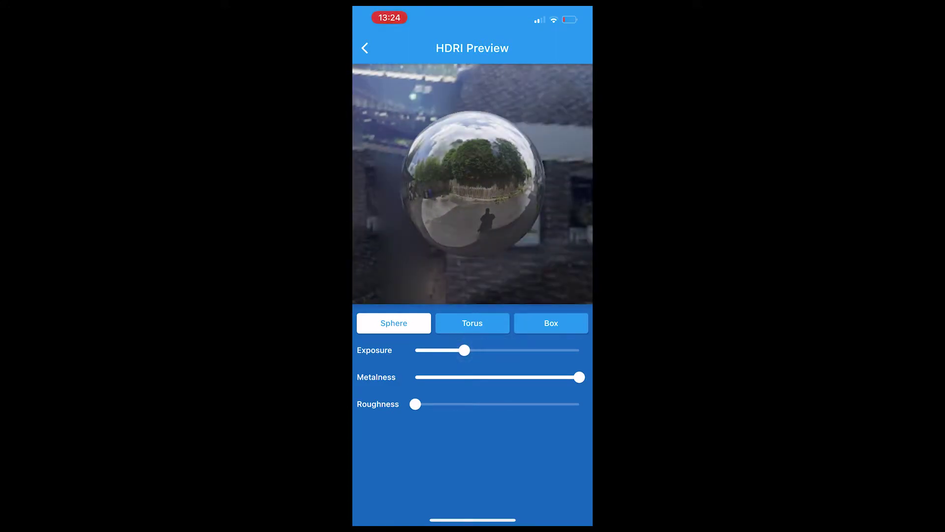
pyautogui.click(365, 48)
pyautogui.click(404, 235)
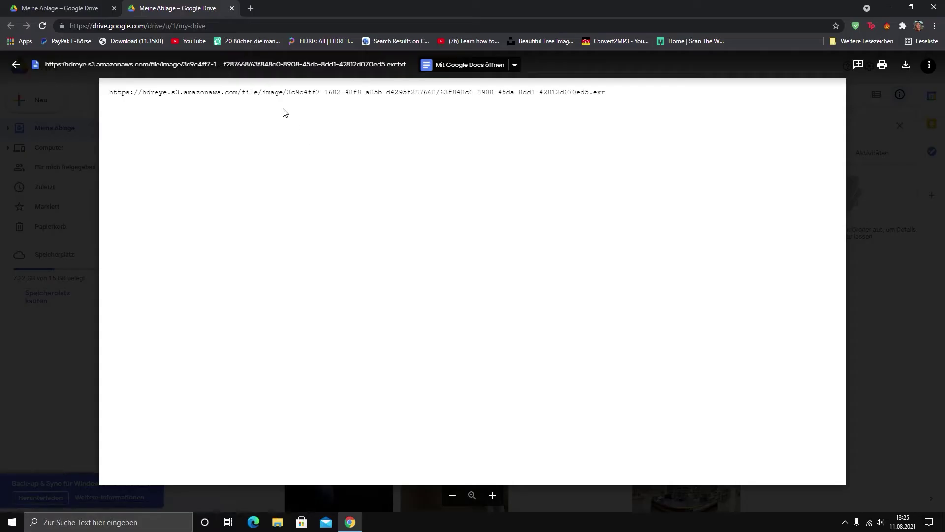
# Copy the EXR download link from the text file and save the HDRI into Documents.
pyautogui.tripleClick(284, 109)
pyautogui.hotkey('ctrl', 'c')
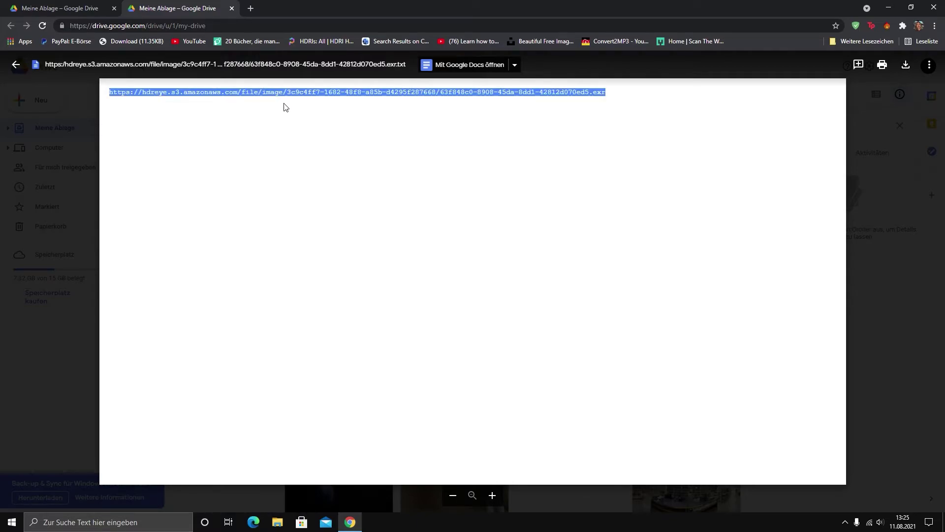
pyautogui.click(250, 9)
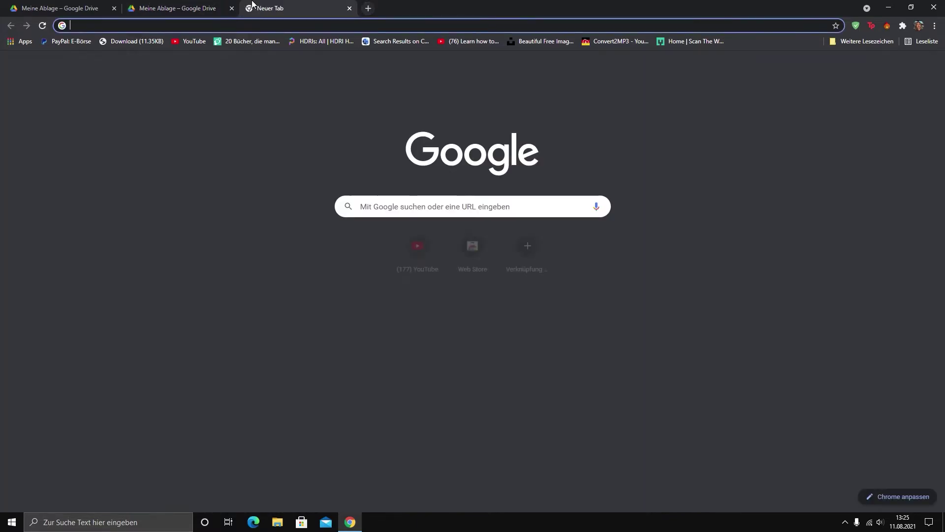
pyautogui.hotkey('ctrl', 'v')
pyautogui.press('Return')
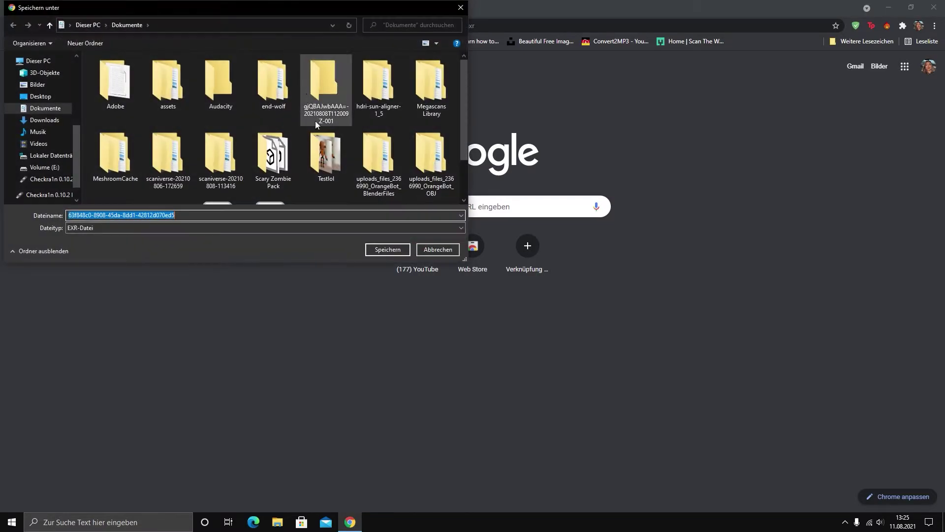
pyautogui.click(388, 250)
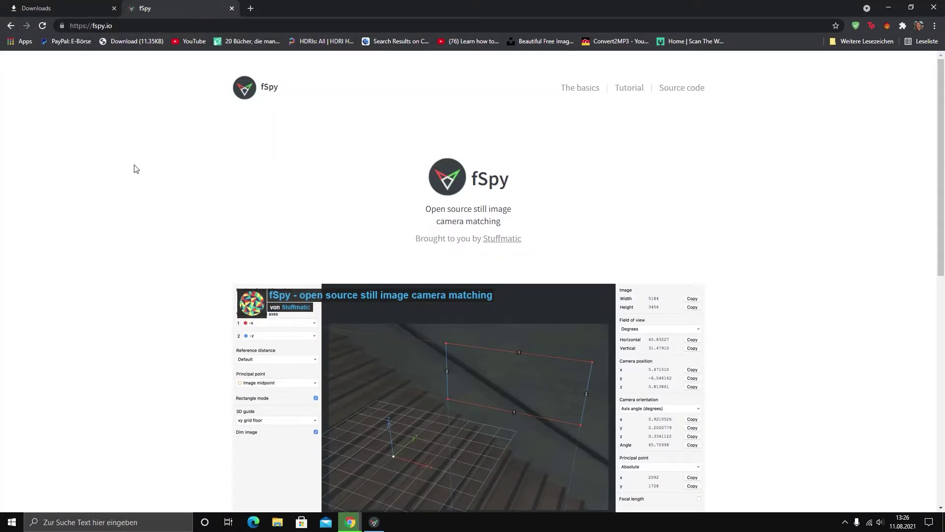
# Check fspy.io downloads, then open the latest release of the official fSpy Blender importer add-on.
pyautogui.scroll(-8, 126, 165)
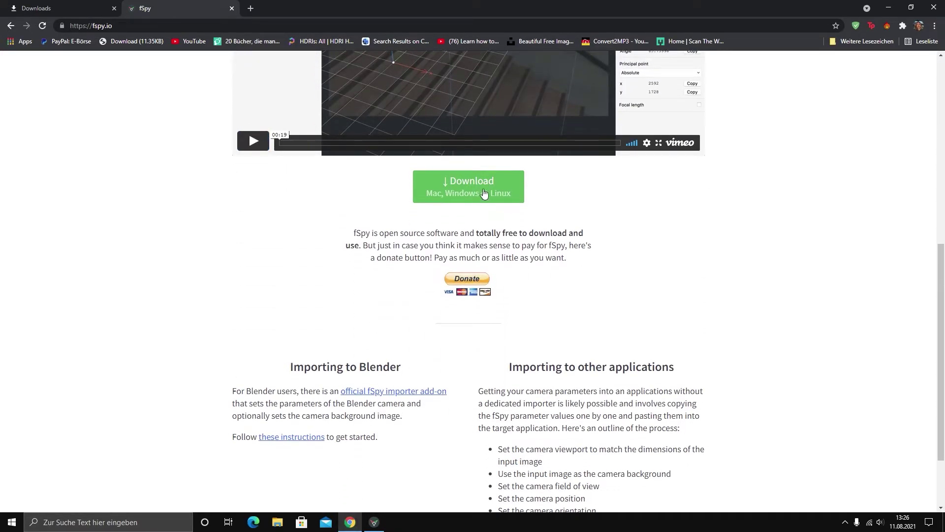
pyautogui.click(475, 193)
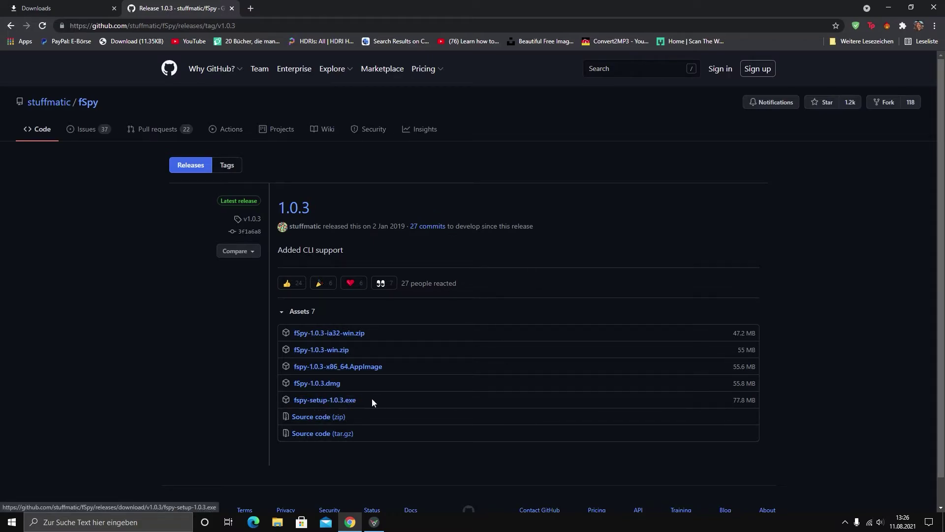
pyautogui.scroll(-1, 338, 416)
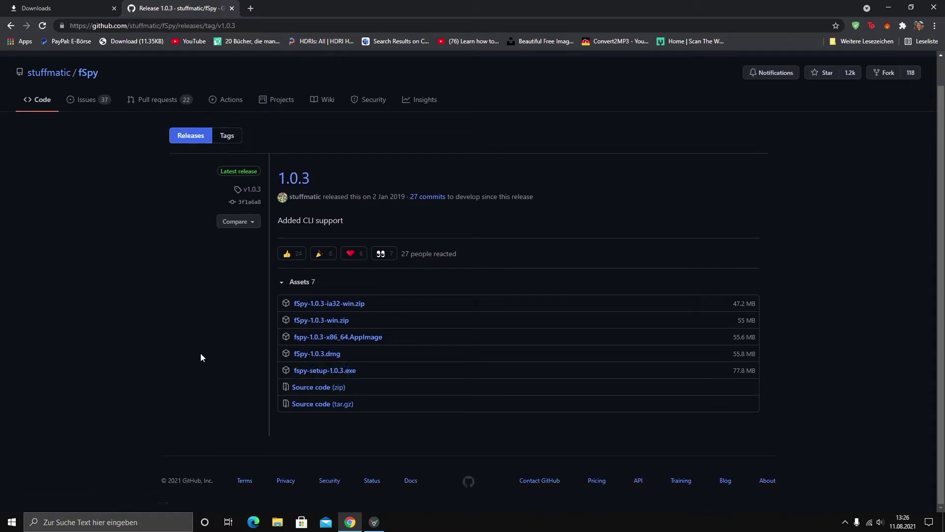
pyautogui.click(10, 25)
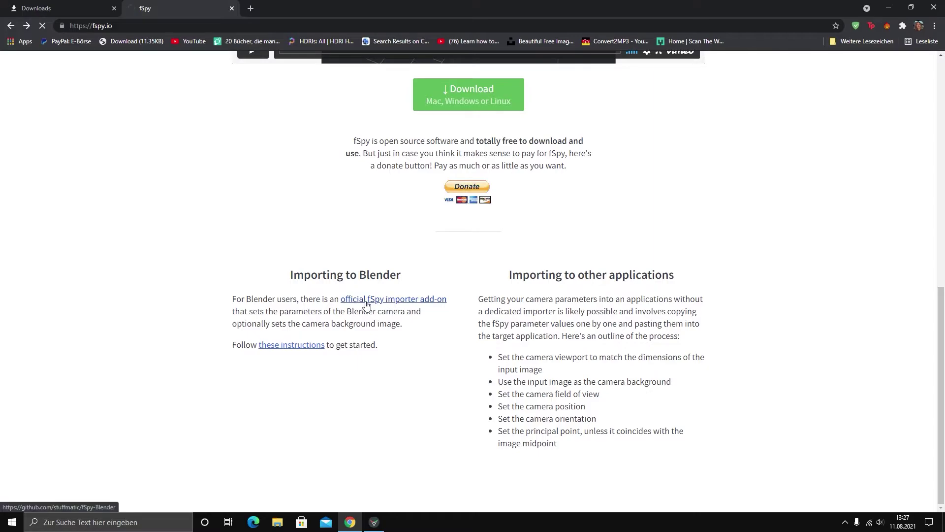
pyautogui.click(390, 302)
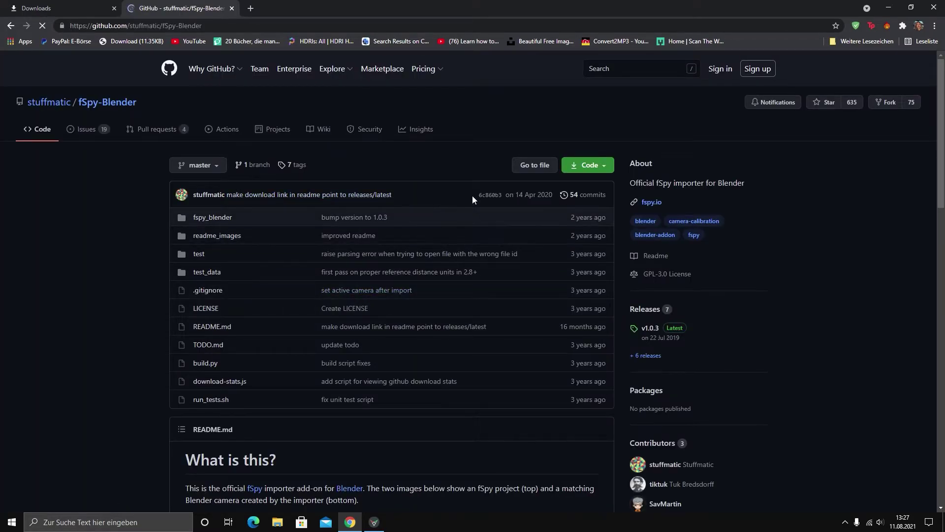
pyautogui.scroll(-5, 467, 203)
pyautogui.scroll(-5, 479, 236)
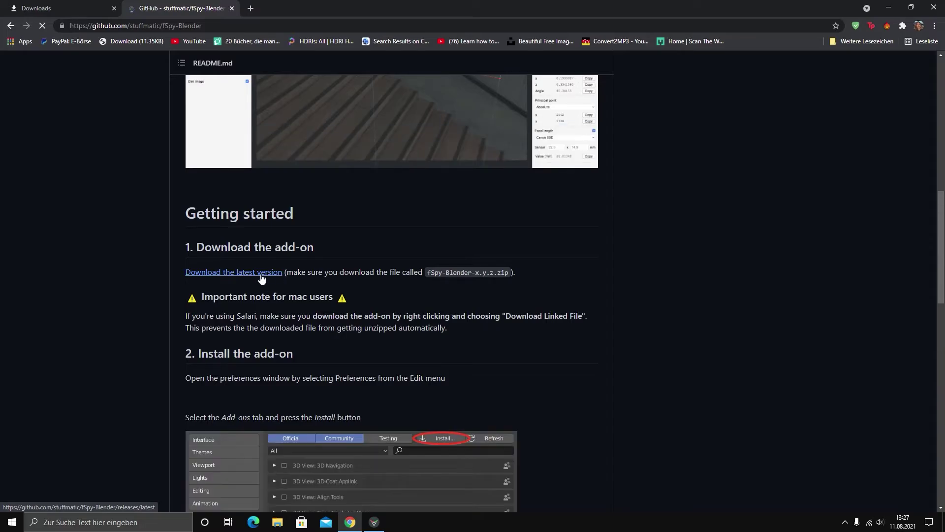
pyautogui.click(260, 274)
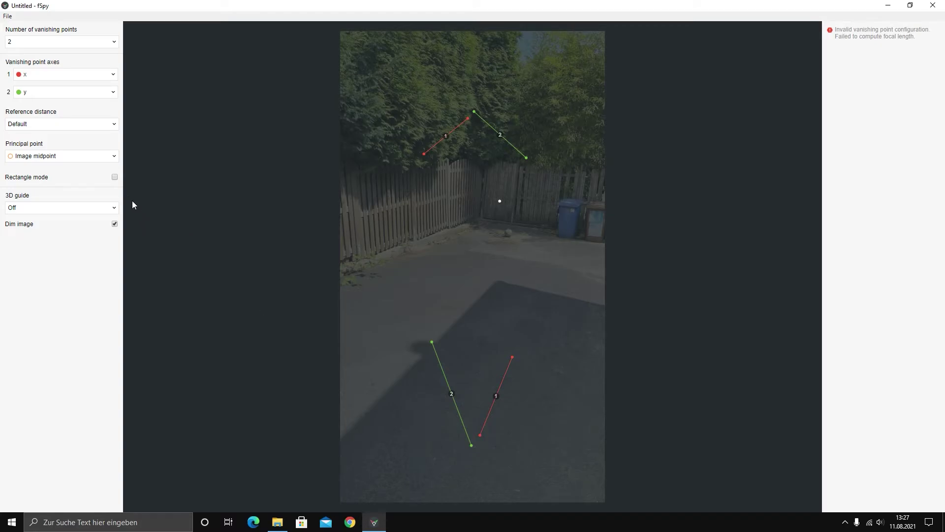
# Undim the photo, align the vanishing line to the shadow edge, place the origin, and save the fSpy project.
pyautogui.click(114, 224)
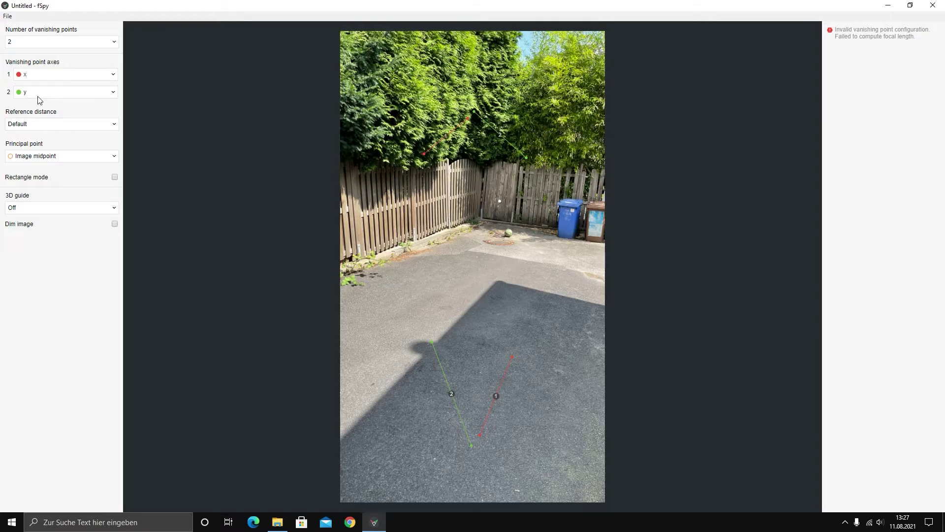
pyautogui.moveTo(432, 342); pyautogui.dragTo(474, 227)
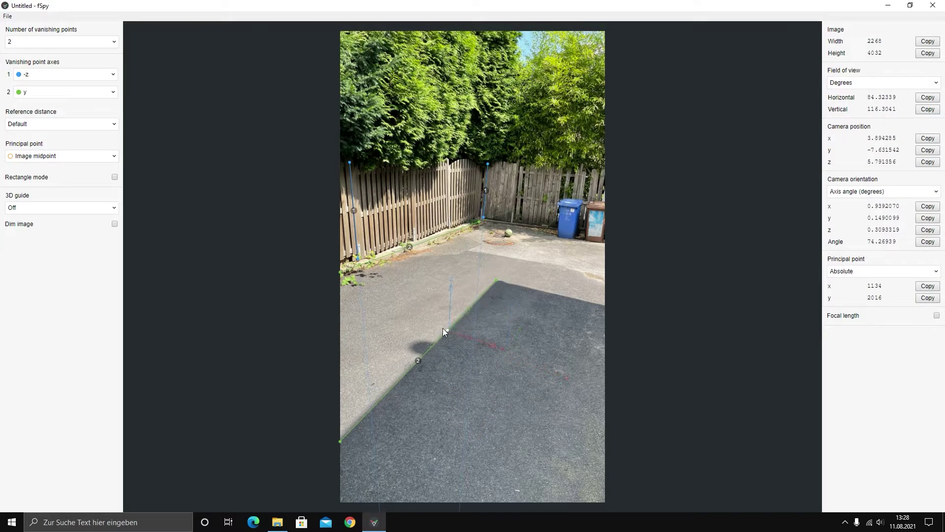
pyautogui.moveTo(442, 328); pyautogui.dragTo(456, 348)
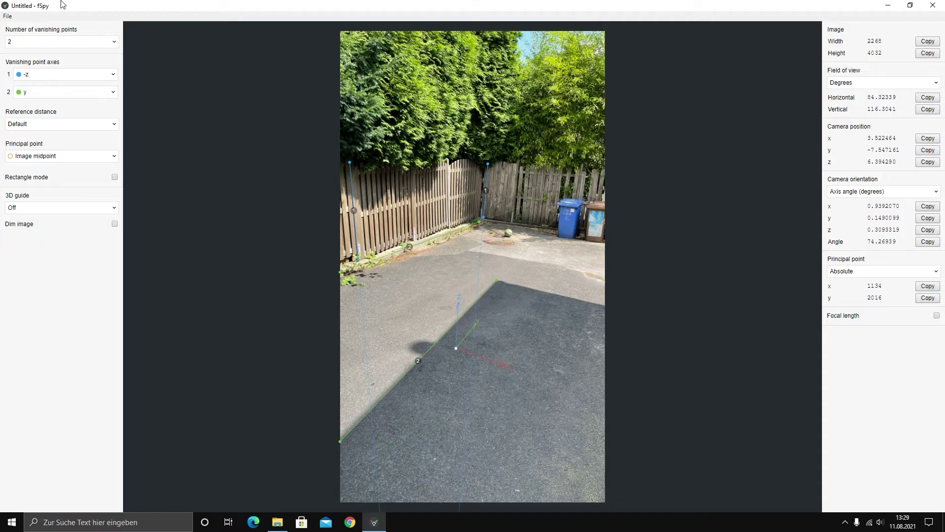
pyautogui.click(7, 16)
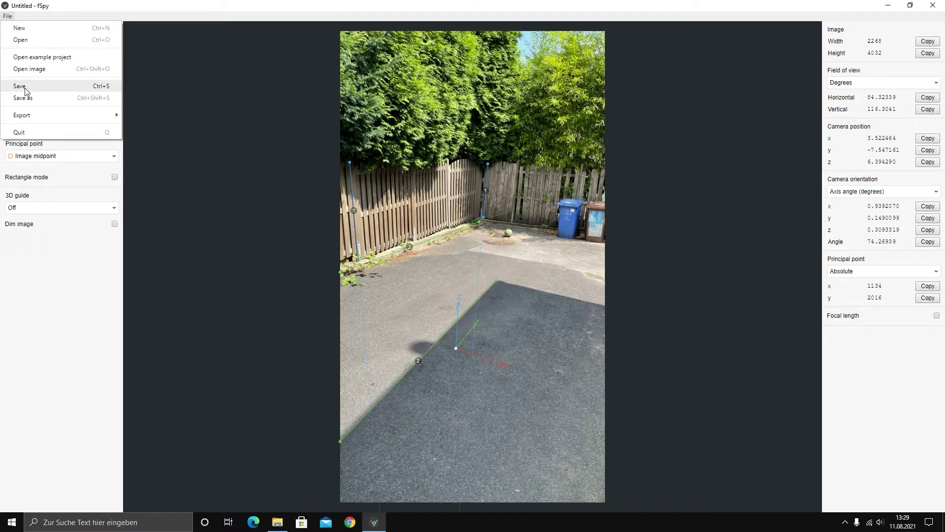
pyautogui.click(36, 98)
pyautogui.click(122, 238)
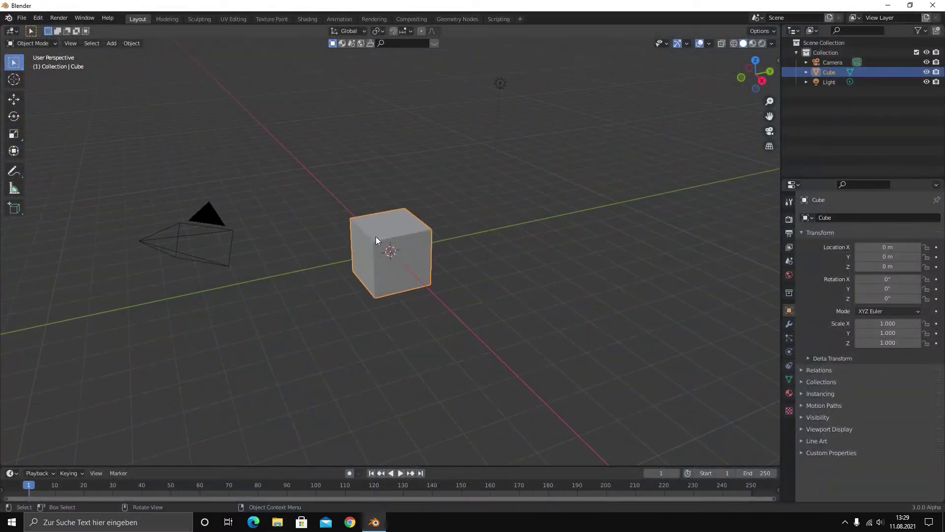
# In Blender, delete the default camera, cube and light.
pyautogui.press('a')
pyautogui.press('x')
pyautogui.click(376, 237)
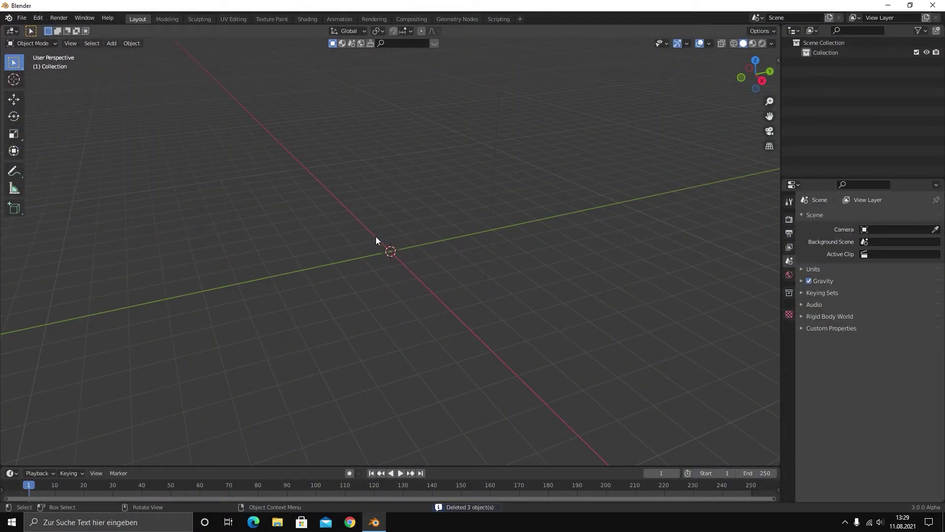
# Open Blender's preferences and close them again.
pyautogui.click(38, 18)
pyautogui.click(48, 158)
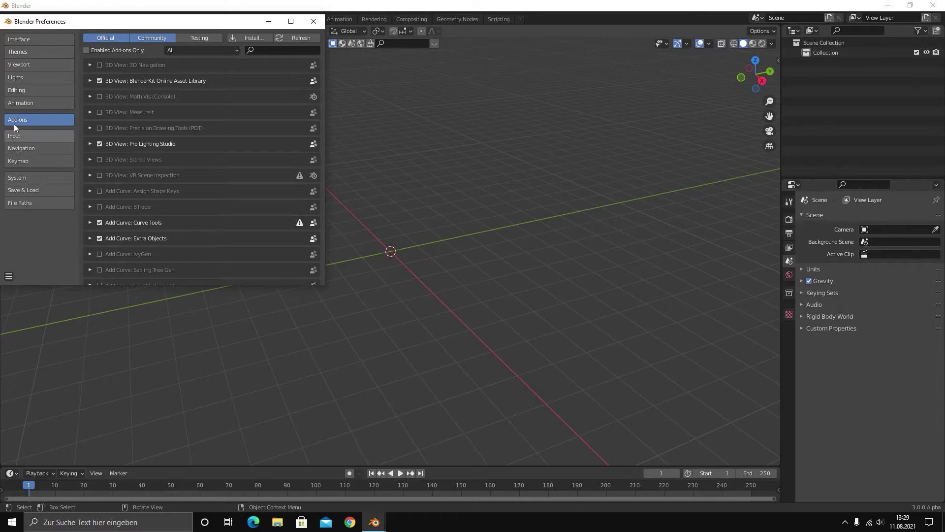
pyautogui.click(313, 21)
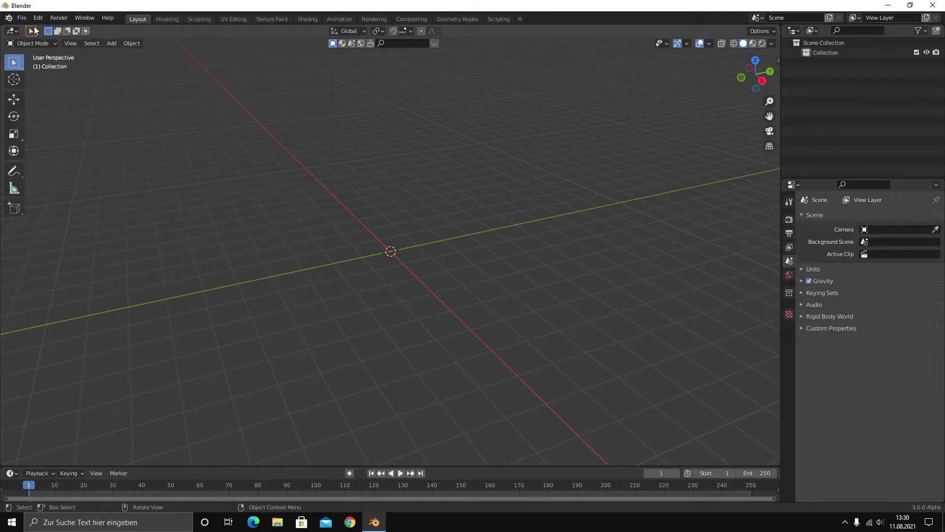
# Import YouTube Tutorial.fspy through the fSpy (.fspy) importer.
pyautogui.click(23, 18)
pyautogui.moveTo(70, 150)
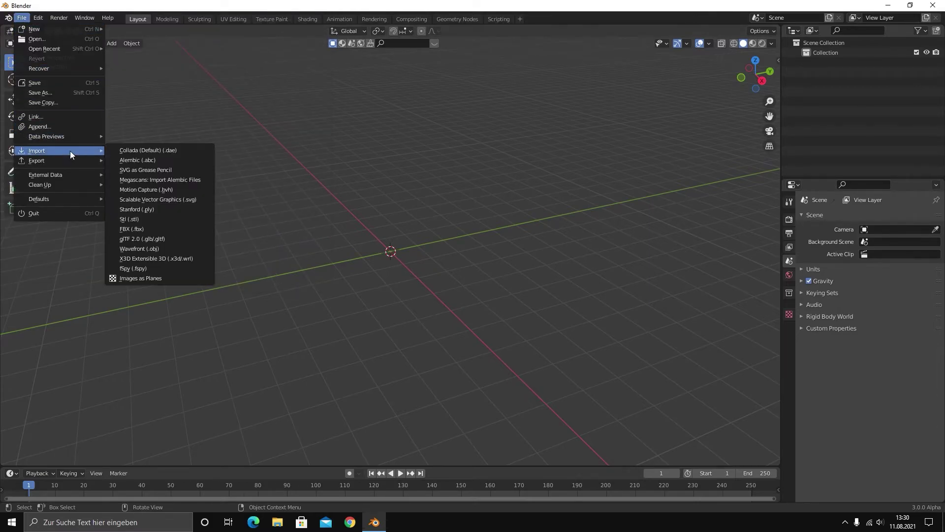
pyautogui.click(132, 268)
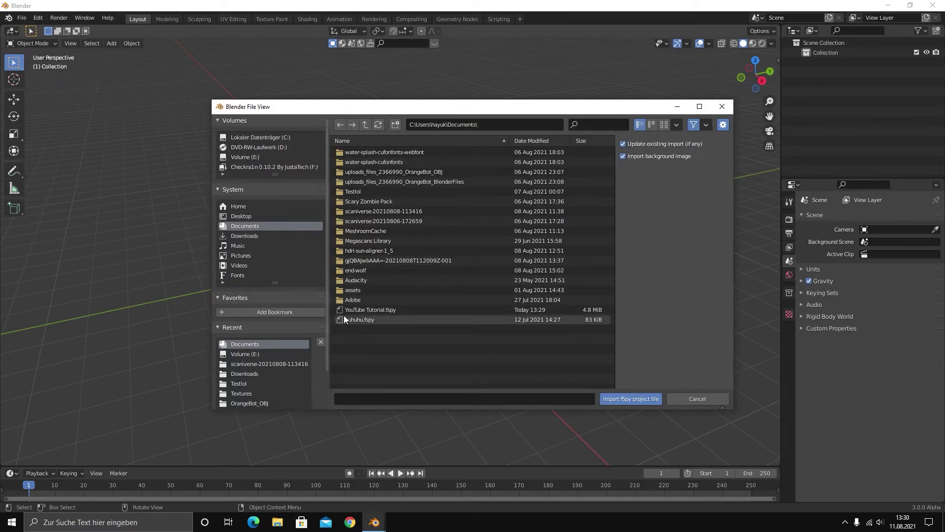
pyautogui.doubleClick(341, 309)
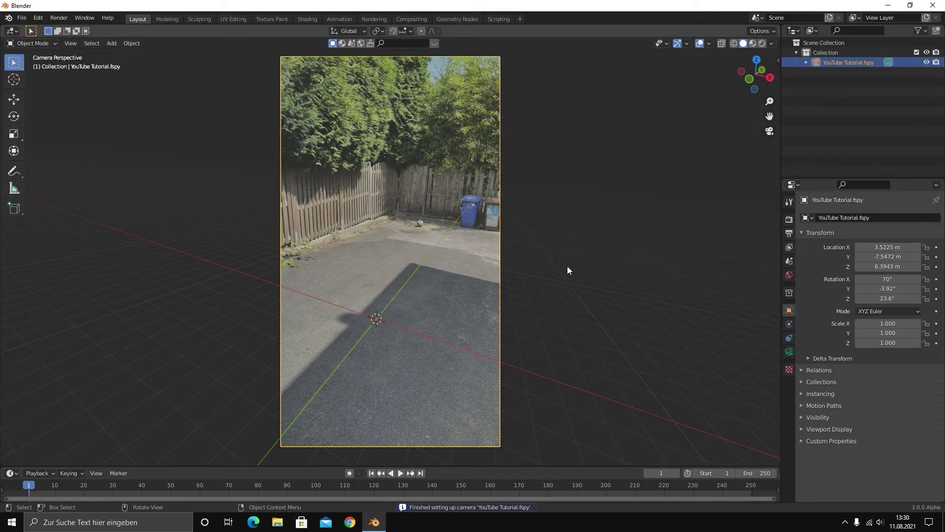
# Set the camera's background image opacity to 1.0.
pyautogui.click(789, 352)
pyautogui.click(802, 355)
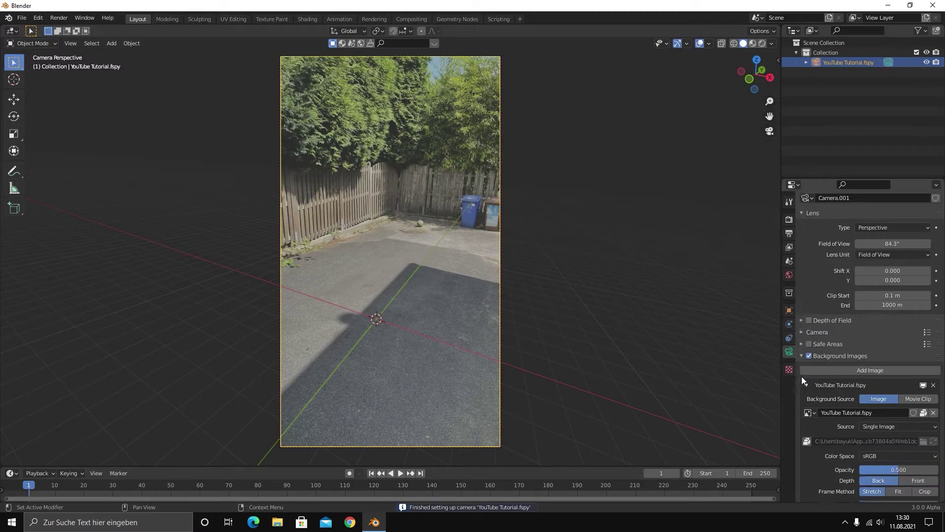
pyautogui.scroll(-4, 801, 376)
pyautogui.moveTo(885, 392); pyautogui.dragTo(935, 391)
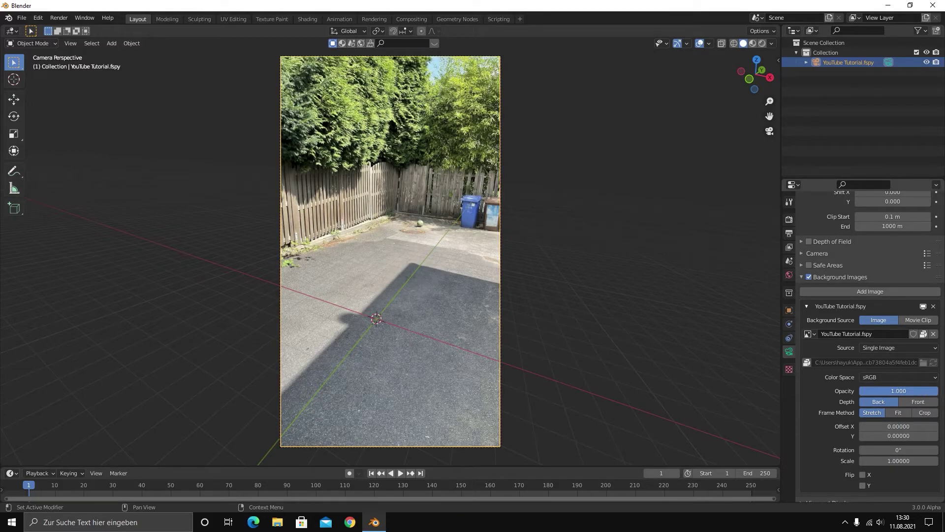
pyautogui.scroll(1, 474, 340)
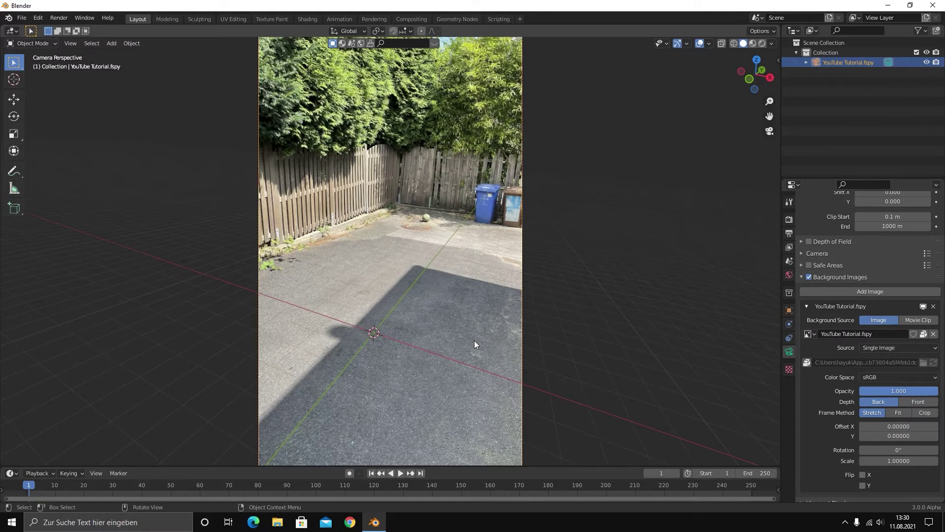
pyautogui.scroll(-1, 474, 341)
# Add a plane, scale it up, and stretch it along Y back to the fence.
pyautogui.hotkey('shift', 'a')
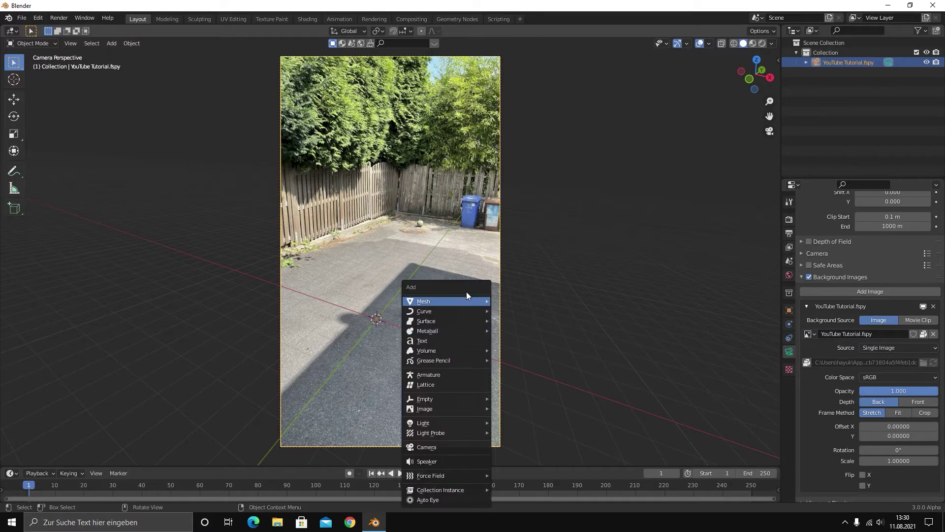
pyautogui.moveTo(473, 301)
pyautogui.click(512, 44)
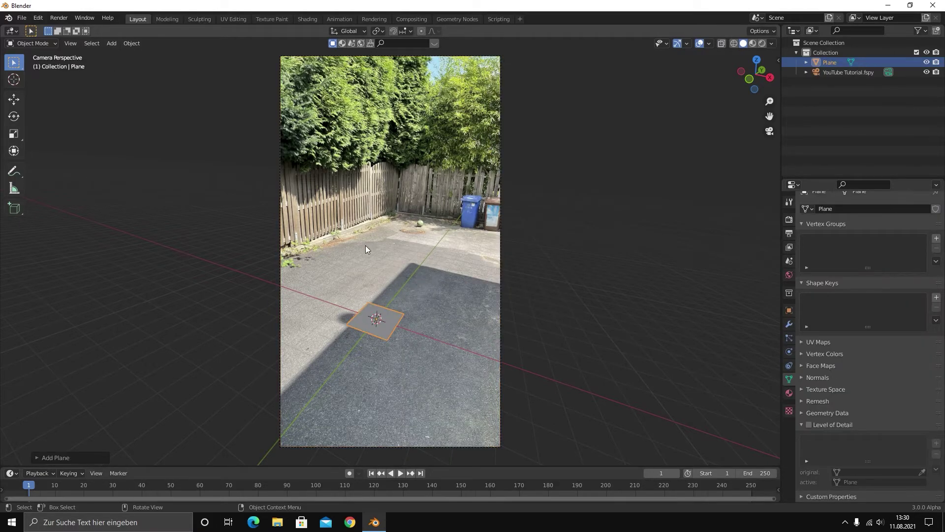
pyautogui.press('s')
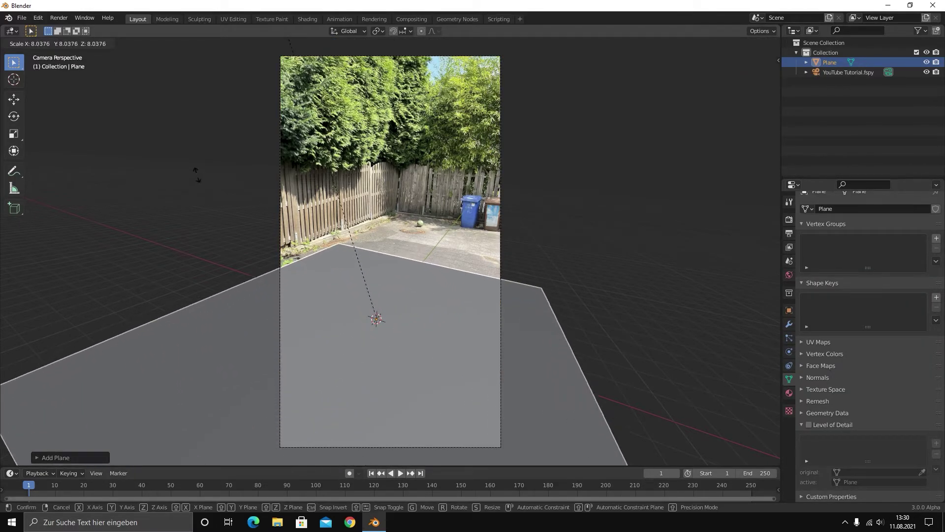
pyautogui.click(206, 131)
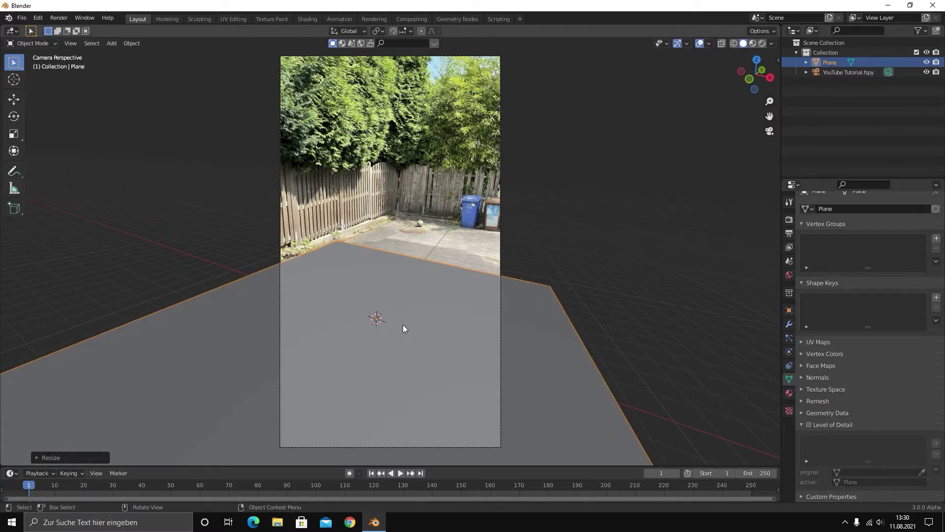
pyautogui.press('s')
pyautogui.press('x')
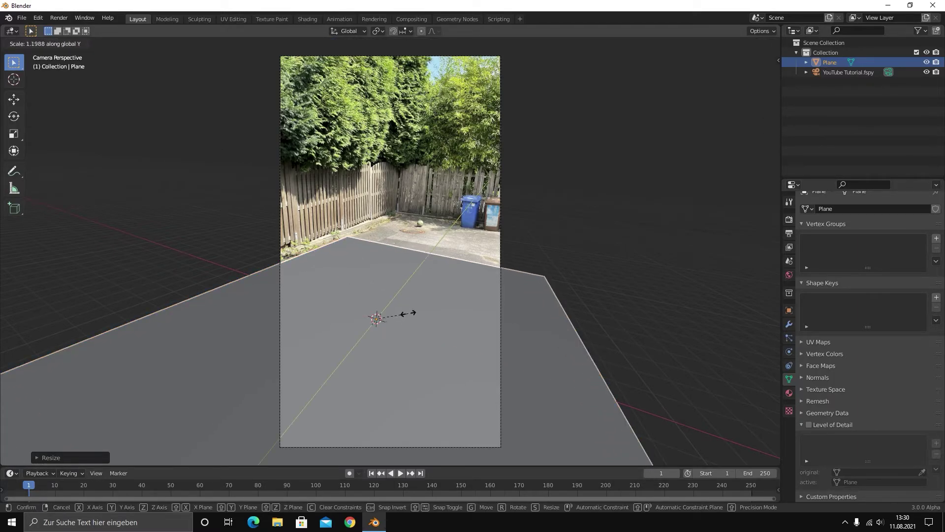
pyautogui.press('y')
pyautogui.click(446, 268)
# Widen the ground plane slightly along X and reselect it.
pyautogui.press('s')
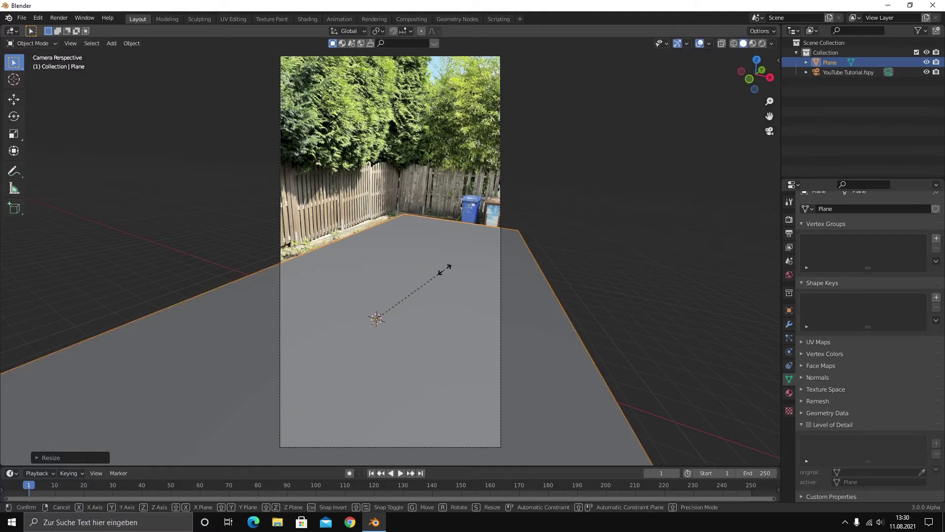
pyautogui.press('x')
pyautogui.click(448, 265)
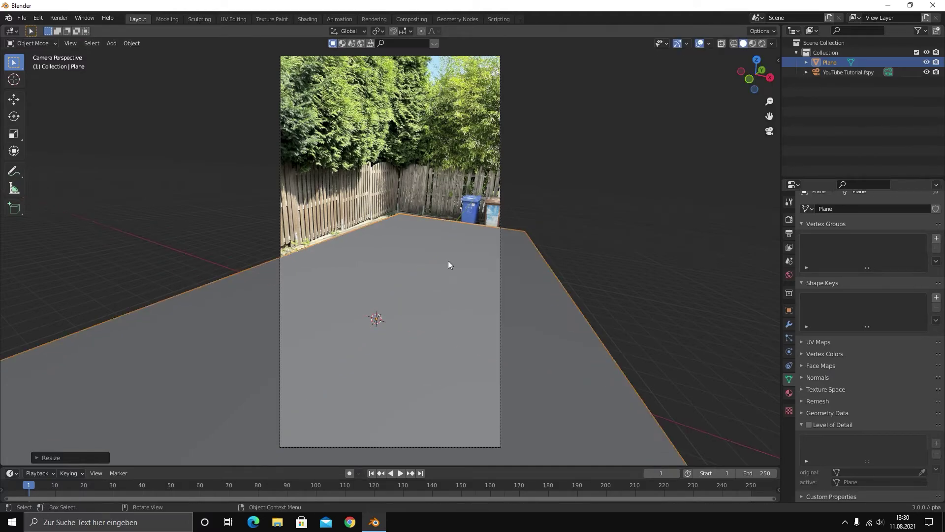
pyautogui.click(607, 213)
pyautogui.click(497, 295)
# Switch to rendered shading with the Cycles engine on GPU Compute.
pyautogui.click(762, 43)
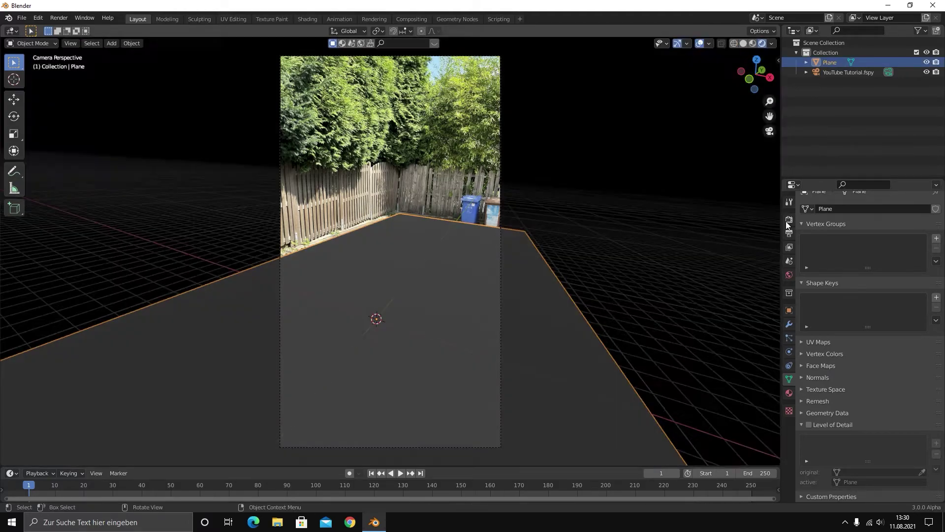
pyautogui.click(789, 219)
pyautogui.click(899, 217)
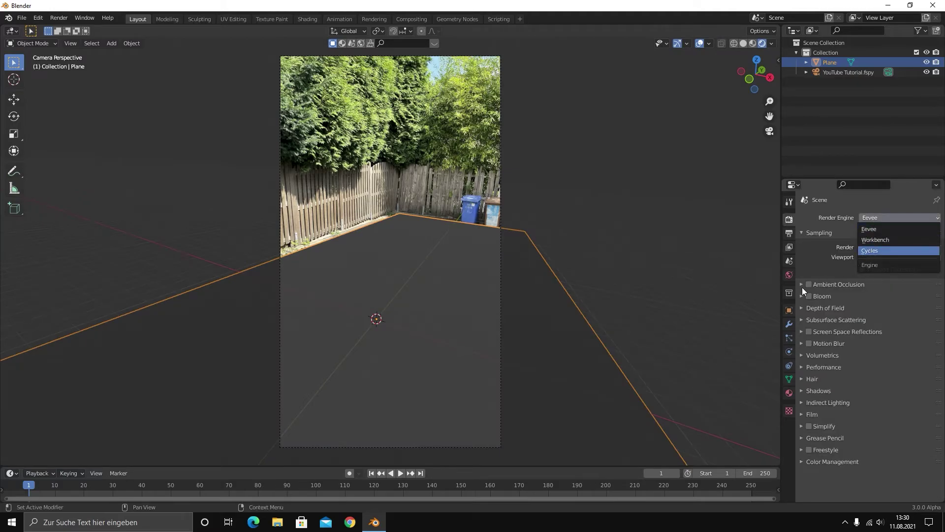
pyautogui.press('Return')
pyautogui.click(869, 242)
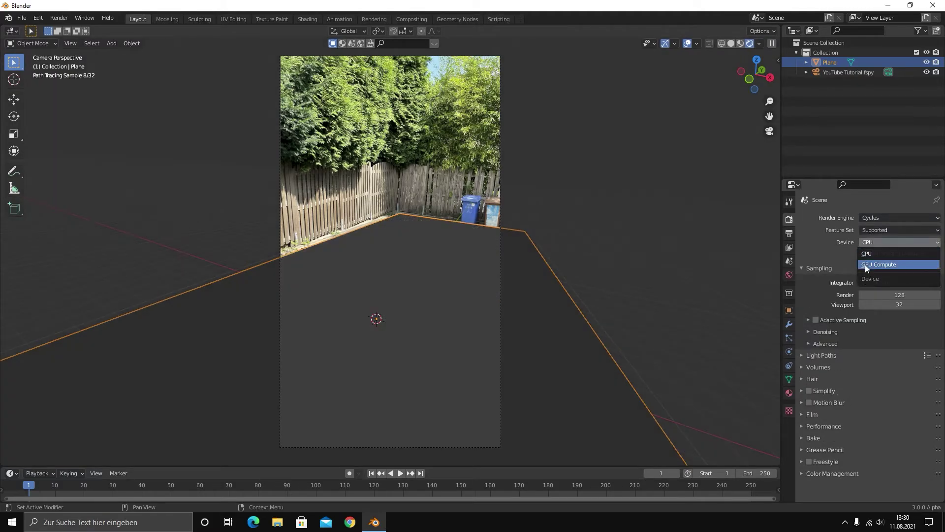
pyautogui.click(865, 265)
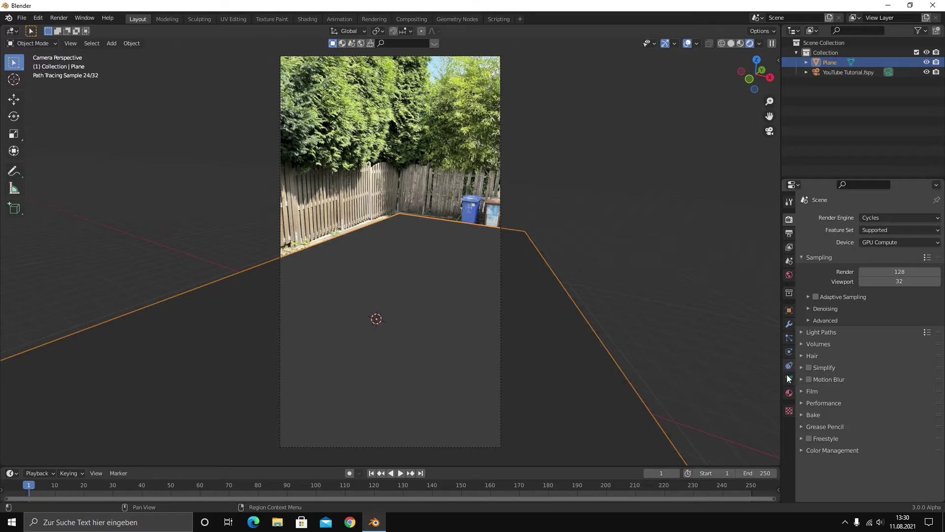
# Enable Shadow Catcher in the plane's object visibility settings.
pyautogui.click(789, 311)
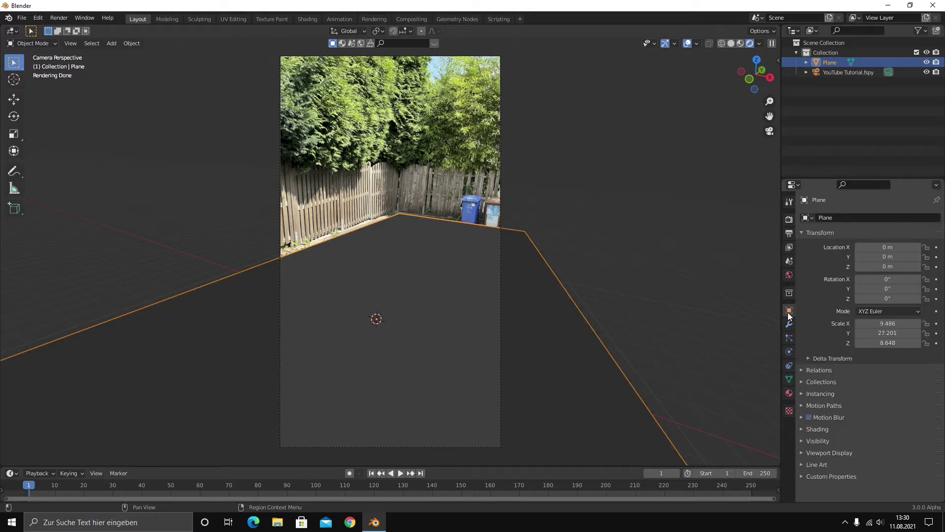
pyautogui.click(806, 448)
pyautogui.scroll(-4, 801, 453)
pyautogui.click(804, 361)
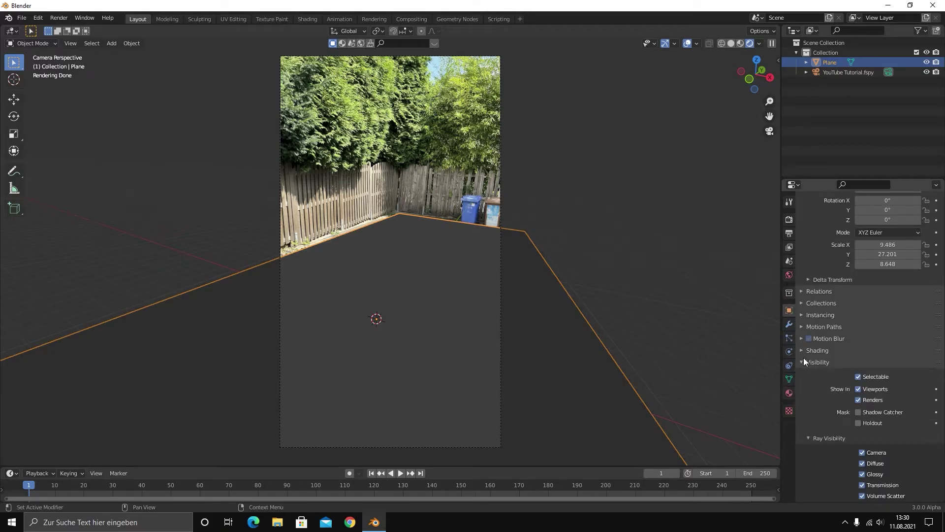
pyautogui.click(856, 413)
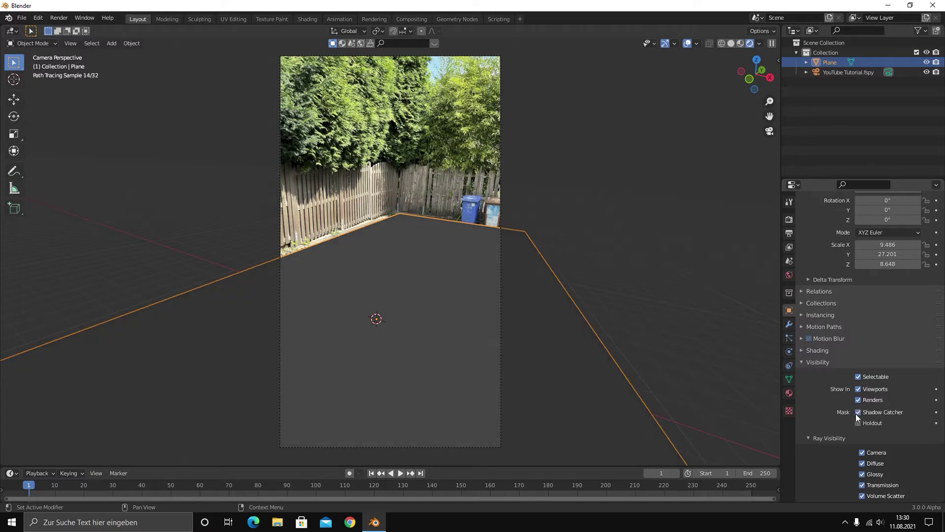
pyautogui.click(719, 299)
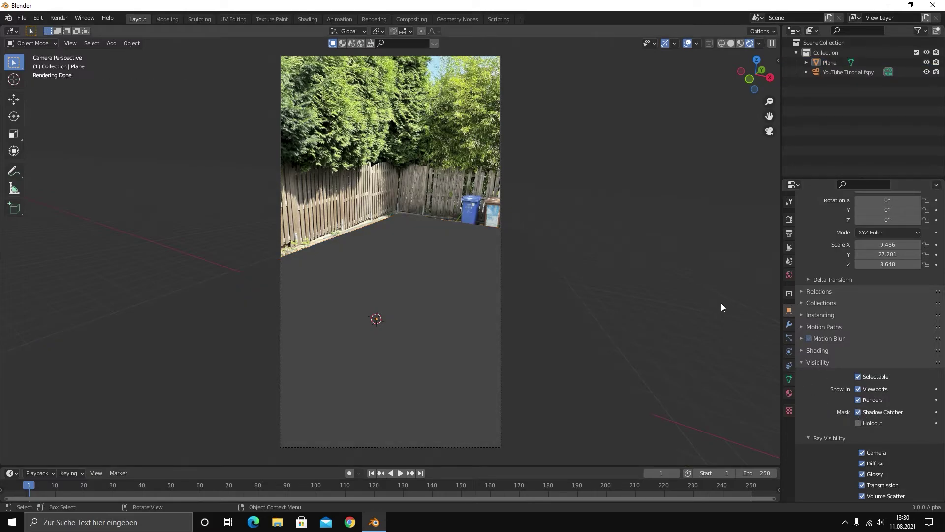
# Switch the world colour to an Environment Texture and load the downloaded EXR HDRI file.
pyautogui.click(444, 261)
pyautogui.click(789, 275)
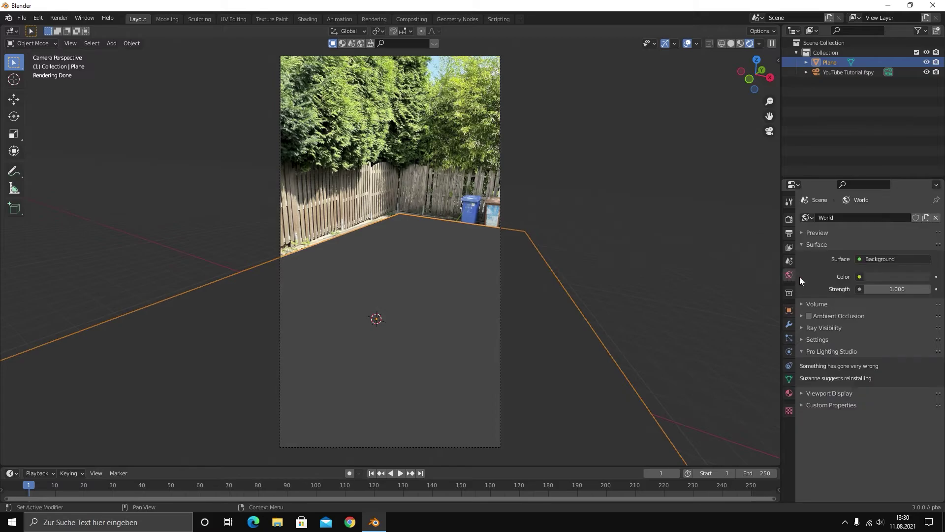
pyautogui.click(859, 276)
pyautogui.click(696, 317)
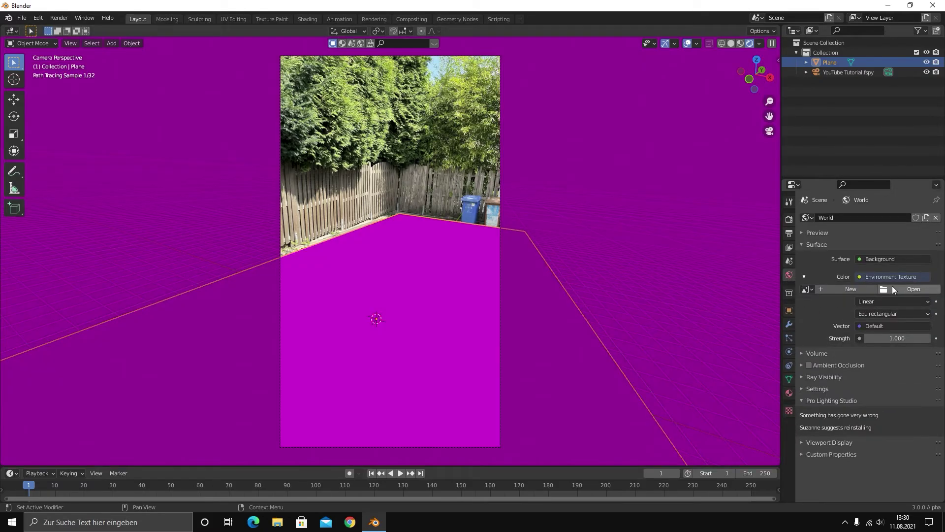
pyautogui.click(892, 288)
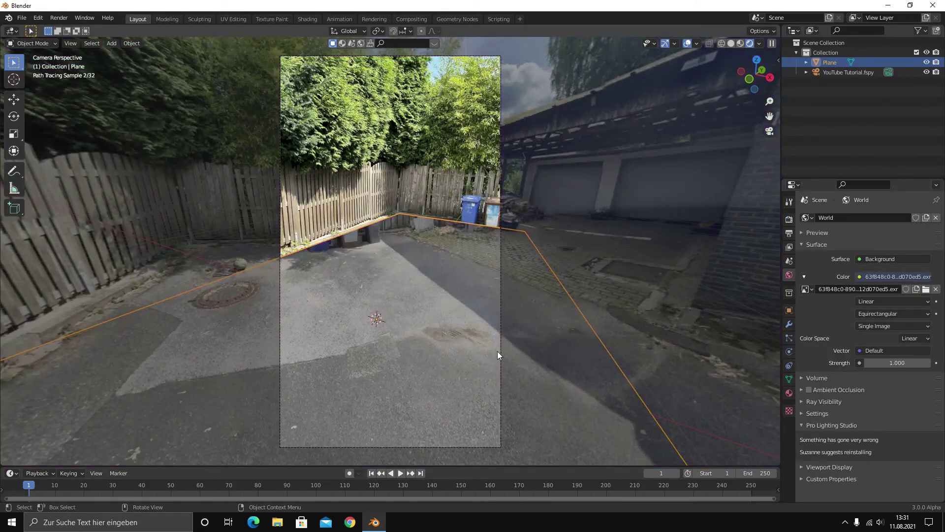
# Enable Transparent in the Render Properties Film panel so the backyard photo shows through.
pyautogui.click(622, 240)
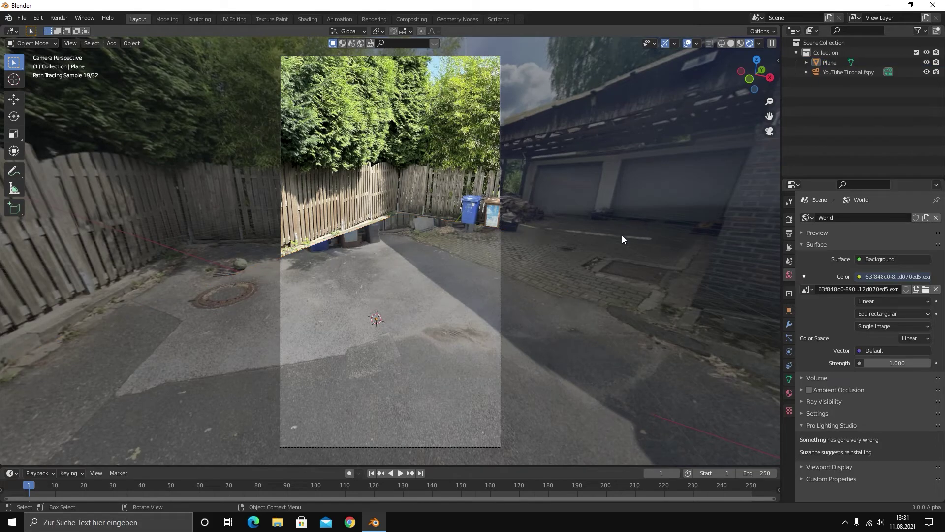
pyautogui.click(790, 323)
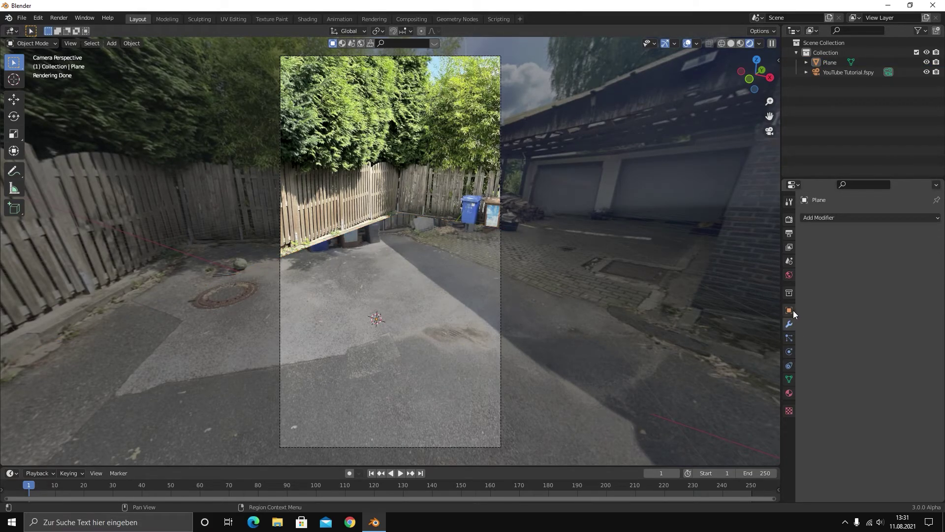
pyautogui.click(789, 274)
pyautogui.click(789, 219)
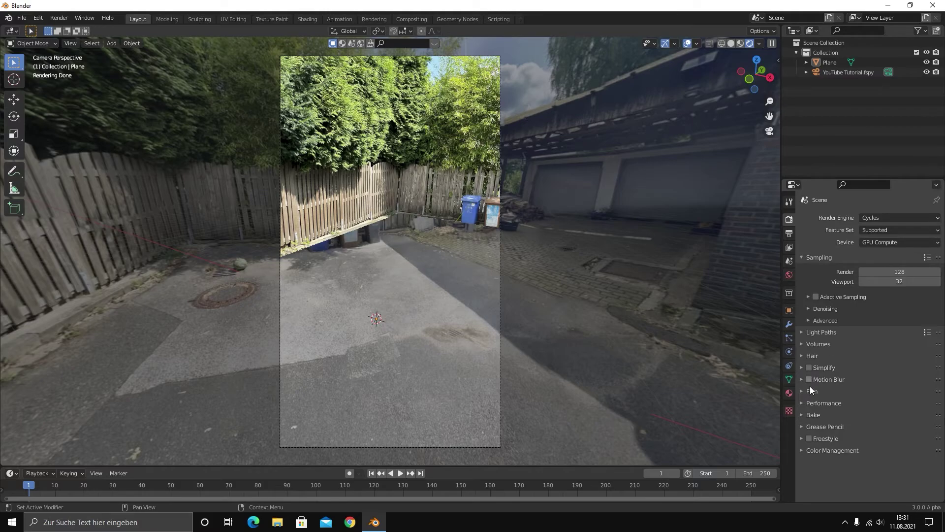
pyautogui.click(804, 391)
pyautogui.click(816, 460)
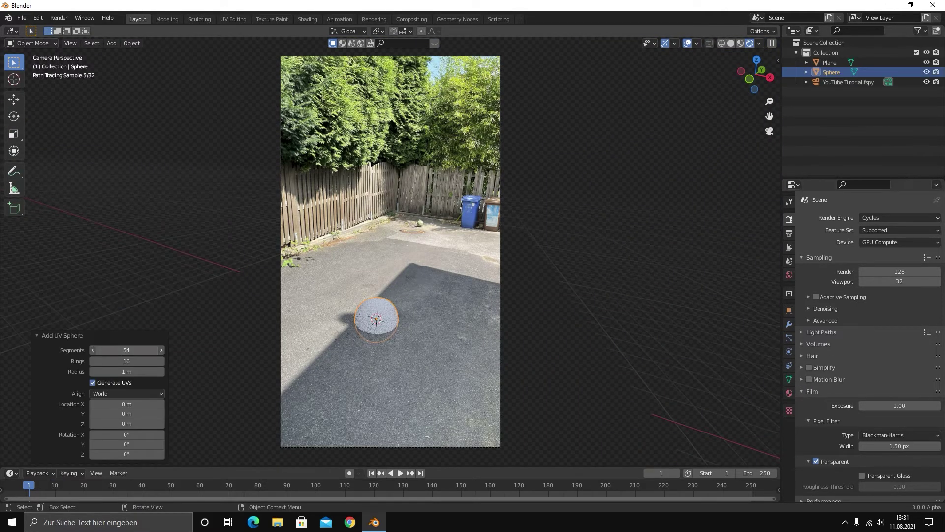
# Add a UV sphere with 64 segments and 32 rings and shade it smooth.
pyautogui.click(110, 350)
pyautogui.write('64')
pyautogui.press('Return')
pyautogui.click(118, 363)
pyautogui.write('32')
pyautogui.press('Return')
pyautogui.rightClick(291, 326)
pyautogui.click(291, 324)
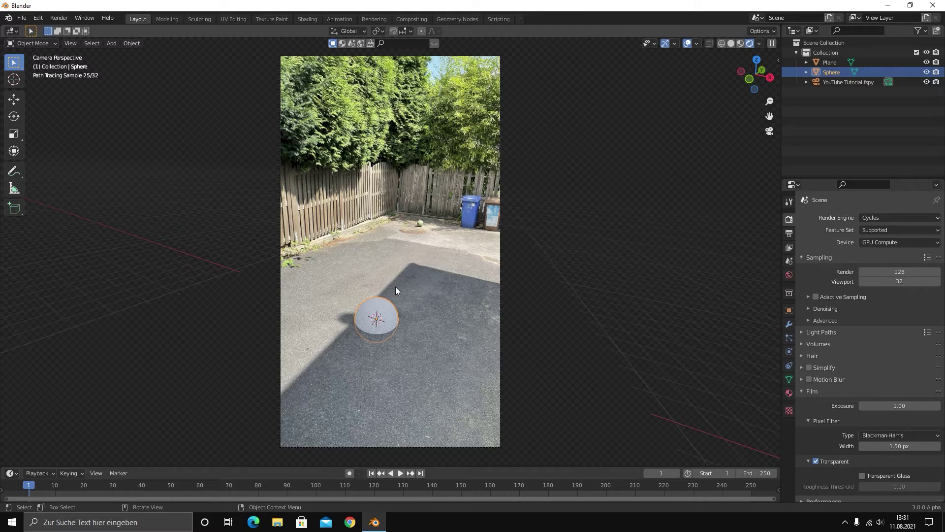
# Change the snapping target, raise the sphere along Z, and slide it near the 3D cursor.
pyautogui.click(403, 31)
pyautogui.click(381, 90)
pyautogui.press('g')
pyautogui.press('z')
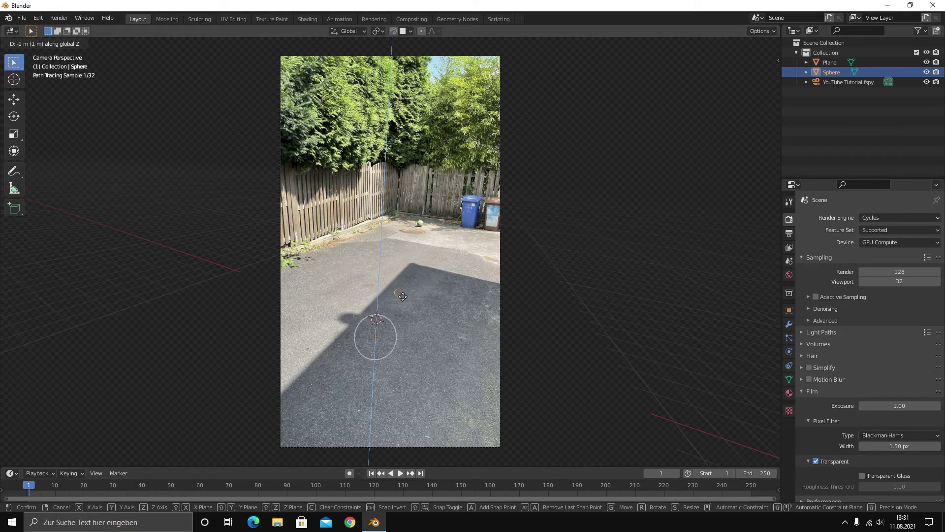
pyautogui.click(402, 297)
pyautogui.click(416, 262)
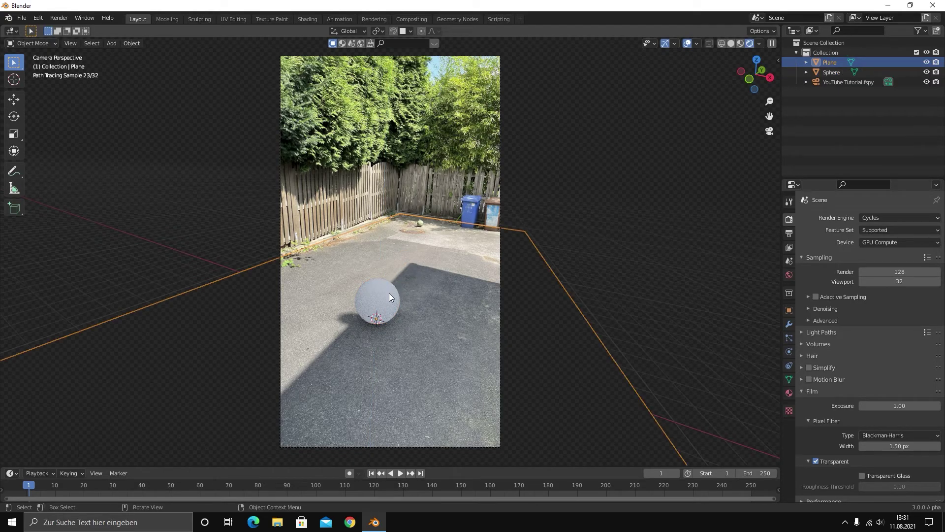
pyautogui.click(389, 293)
pyautogui.press('g')
pyautogui.hotkey('shift', 'z')
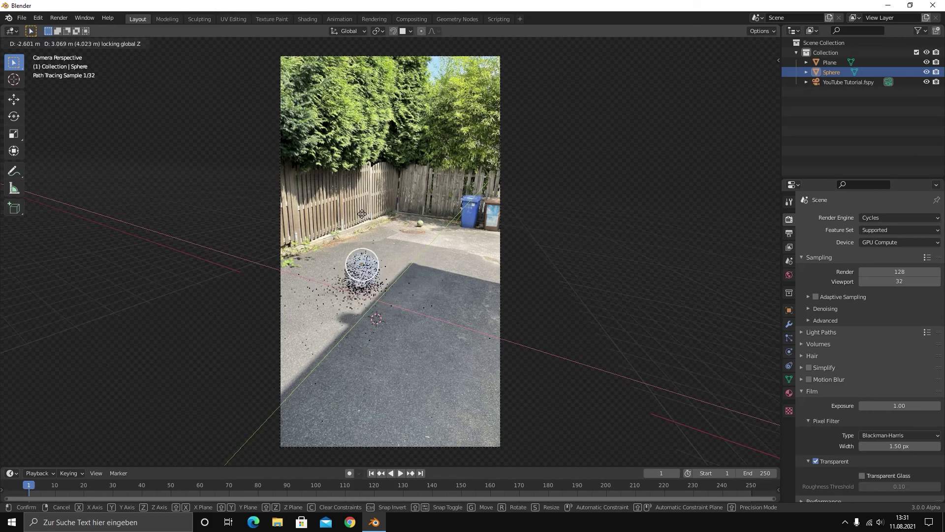
pyautogui.click(398, 243)
# Set the pivot to 3D Cursor, scale the sphere to 1.675, and place it near the fence.
pyautogui.press('s')
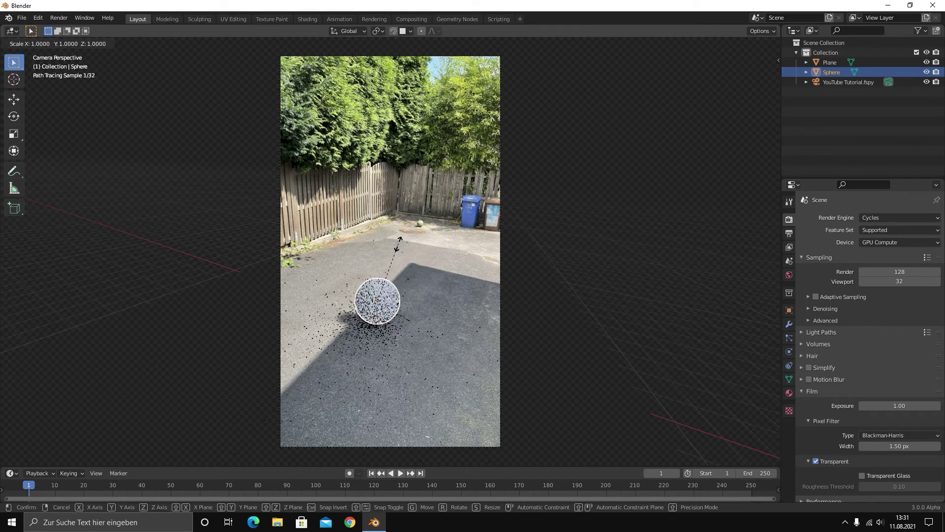
pyautogui.press('Escape')
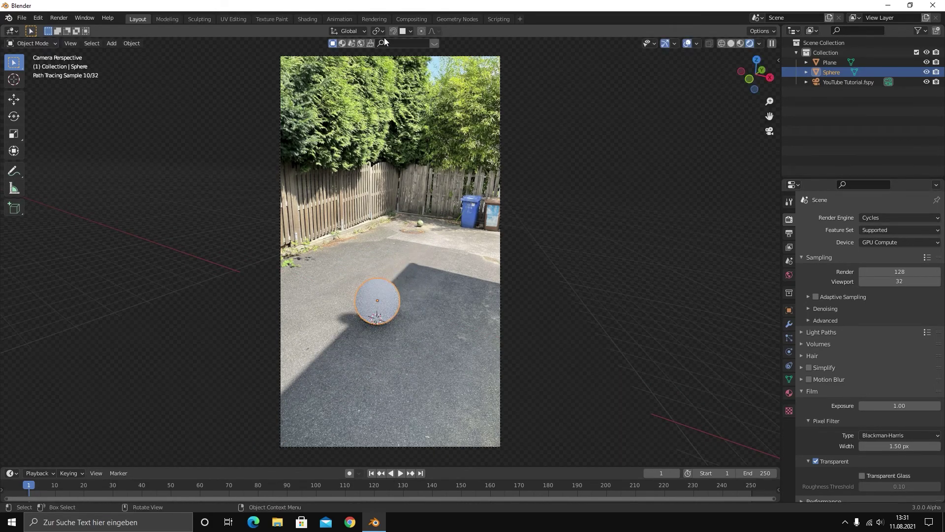
pyautogui.click(377, 31)
pyautogui.click(389, 74)
pyautogui.click(378, 31)
pyautogui.click(398, 52)
pyautogui.press('s')
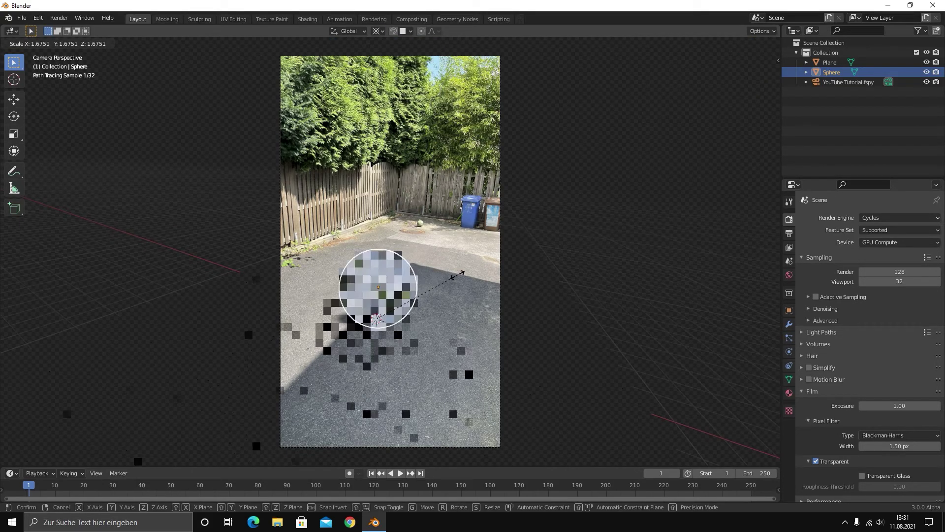
pyautogui.click(457, 274)
pyautogui.press('g')
pyautogui.hotkey('shift', 'z')
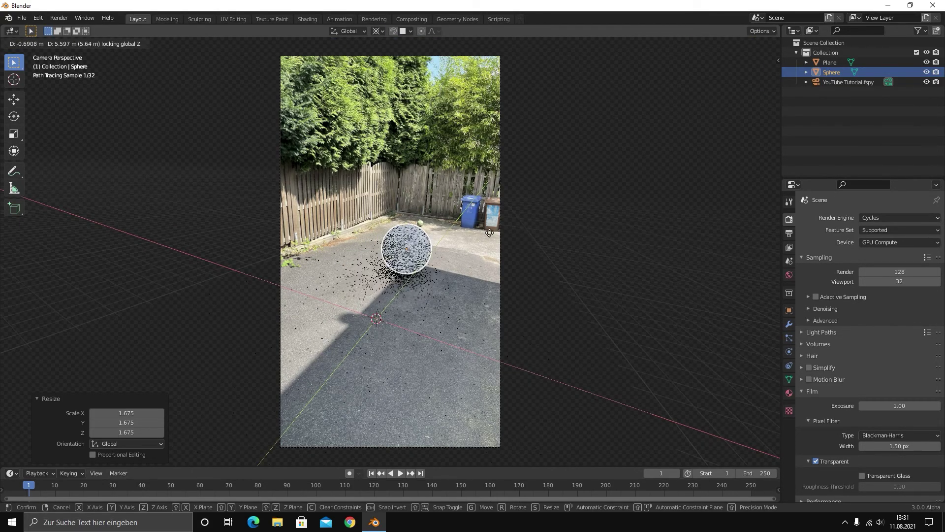
pyautogui.click(410, 291)
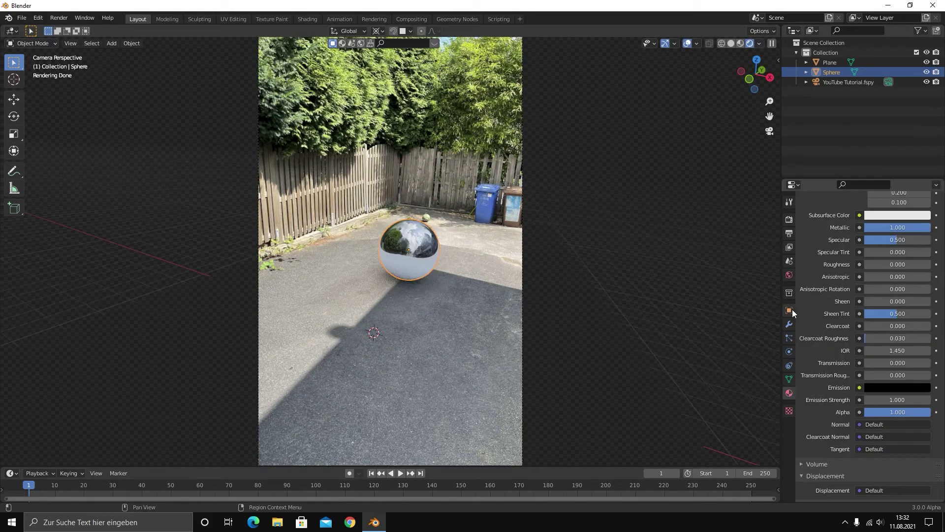
# Drag the HDRI world Strength up to 4.
pyautogui.click(789, 276)
pyautogui.moveTo(889, 363)
pyautogui.mouseDown()
pyautogui.moveTo(908, 363)
pyautogui.moveTo(888, 363)
pyautogui.mouseUp()
pyautogui.click(668, 313)
pyautogui.scroll(-4, 666, 315)
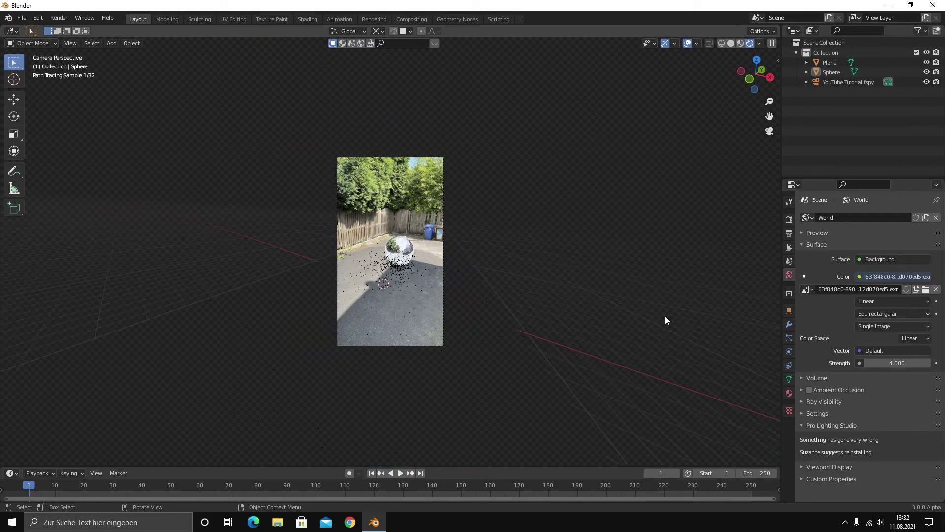
pyautogui.scroll(4, 667, 318)
# Move the chrome sphere along the ground to sit beside the bins by the fence.
pyautogui.click(430, 256)
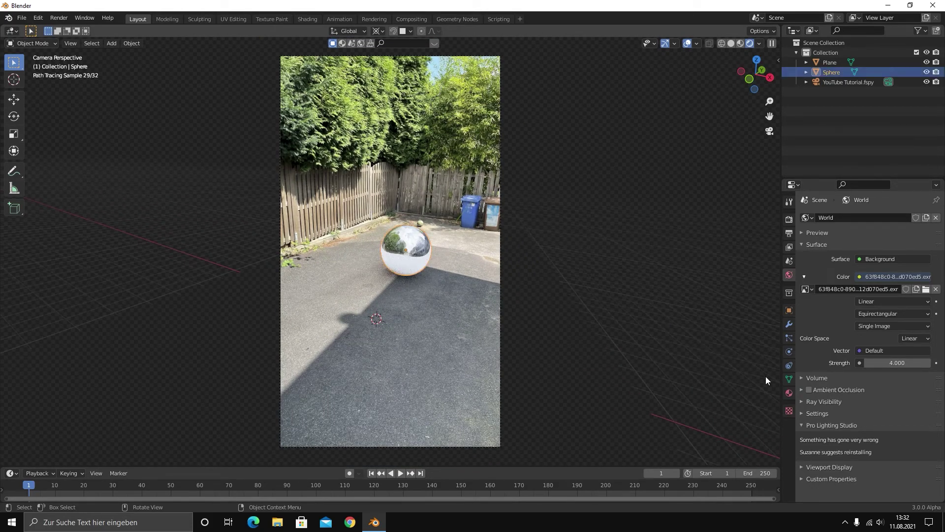
pyautogui.click(789, 393)
pyautogui.scroll(1, 692, 370)
pyautogui.press('g')
pyautogui.hotkey('shift', 'z')
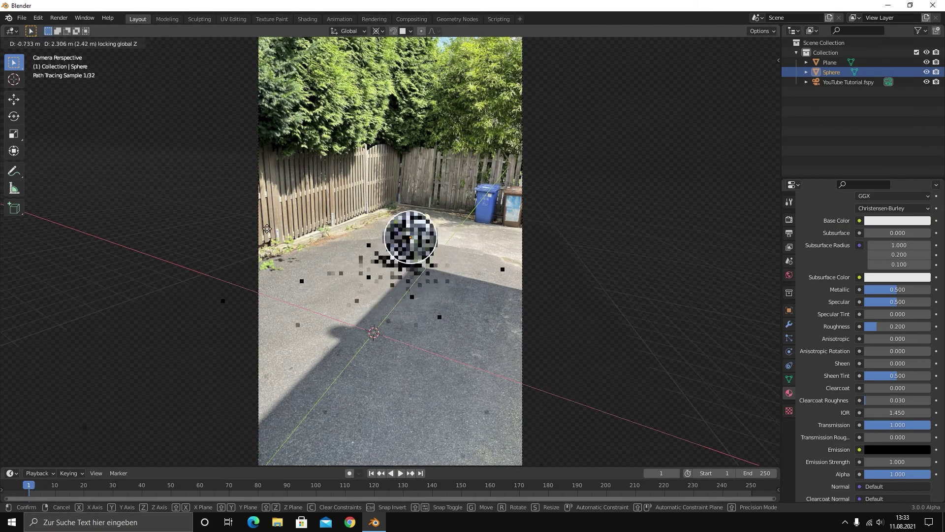
pyautogui.click(273, 196)
pyautogui.click(129, 185)
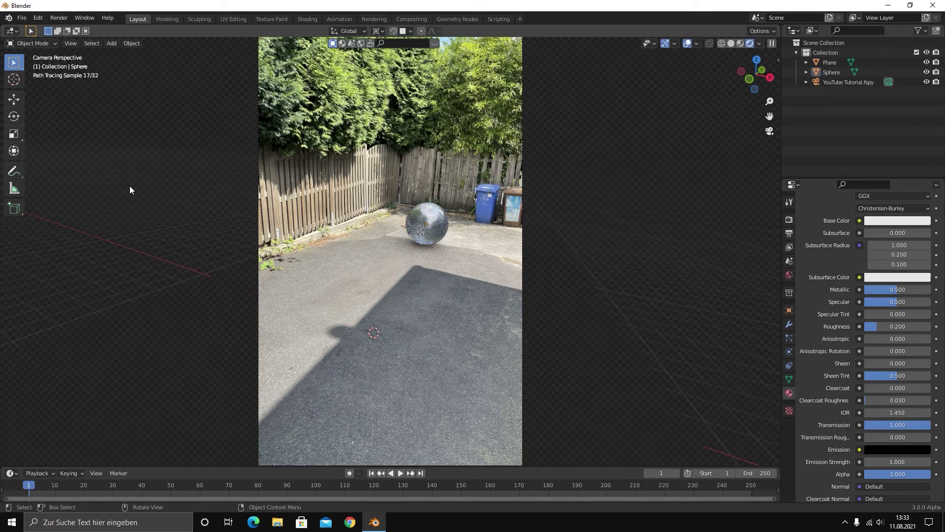
pyautogui.scroll(-1, 108, 191)
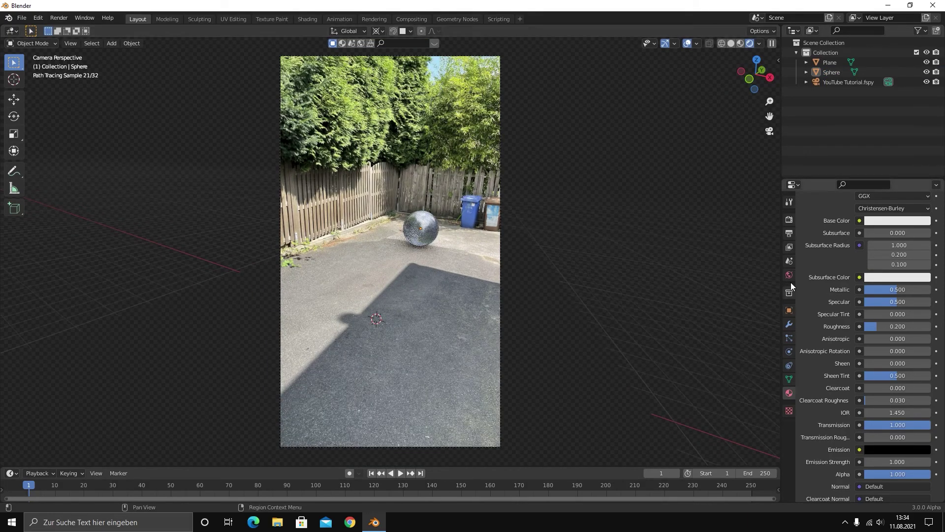
# Set the World Strength to exactly 5.
pyautogui.click(789, 275)
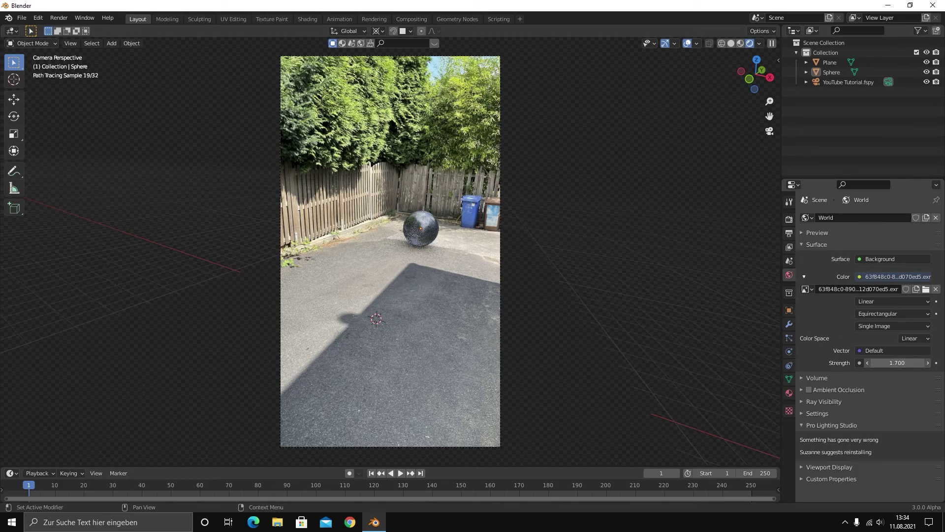
pyautogui.click(897, 363)
pyautogui.write('5')
pyautogui.press('Return')
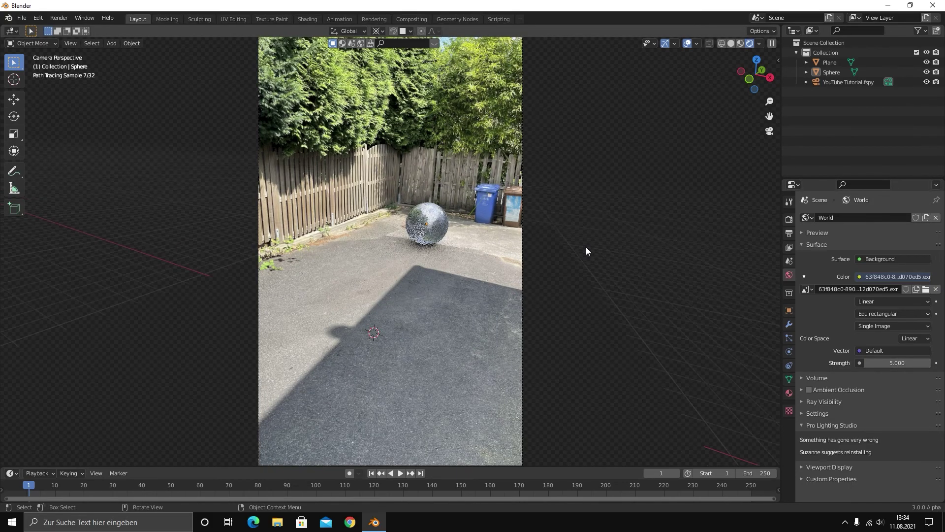
# Check both Render and Viewport under Sampling > Denoising in the Cycles render settings.
pyautogui.click(789, 219)
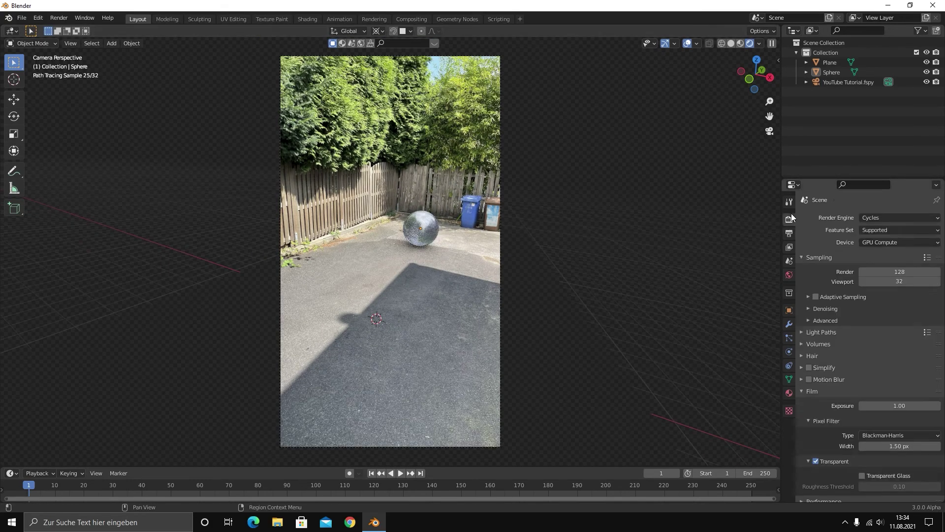
pyautogui.click(812, 310)
pyautogui.click(861, 323)
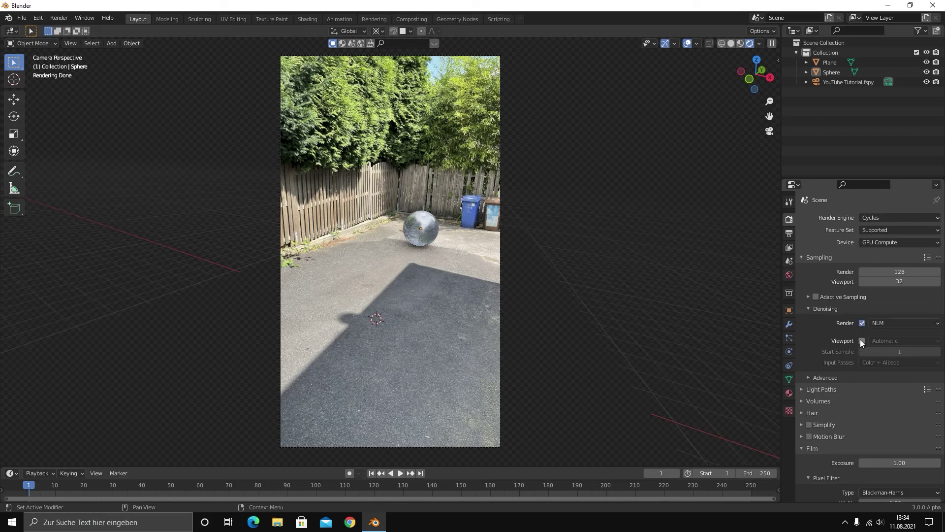
pyautogui.click(861, 340)
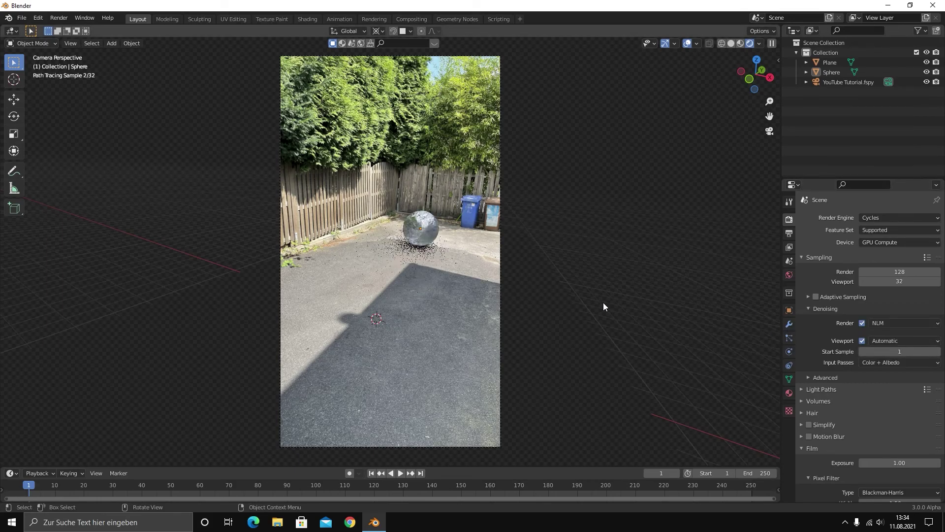